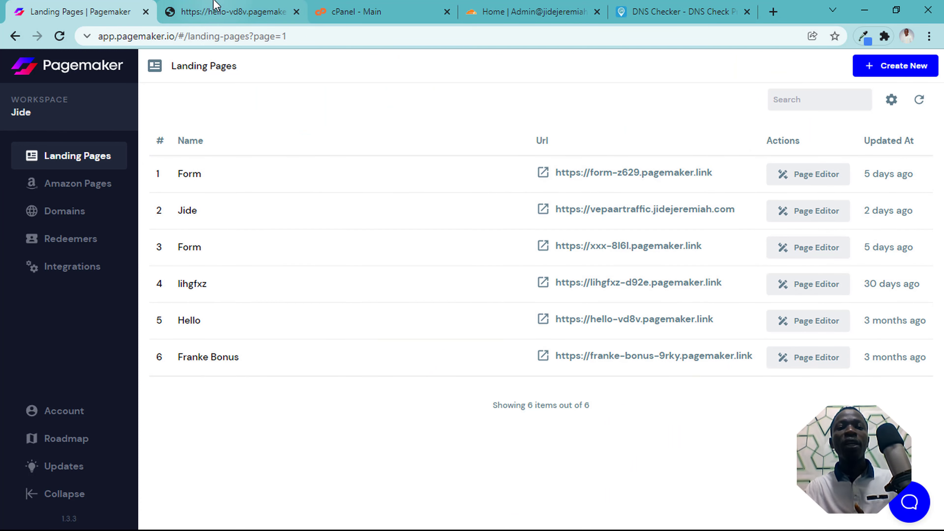
Look at the published yoga landing page and its default pagemaker.link address, and return to the landing pages list
{"action": "left_click", "coordinate": [215, 8]}
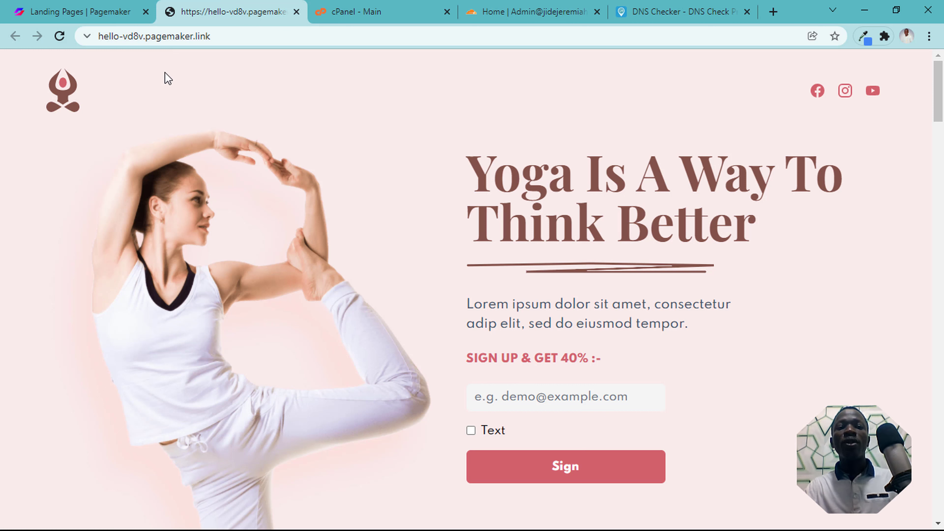
{"action": "left_click", "coordinate": [133, 34]}
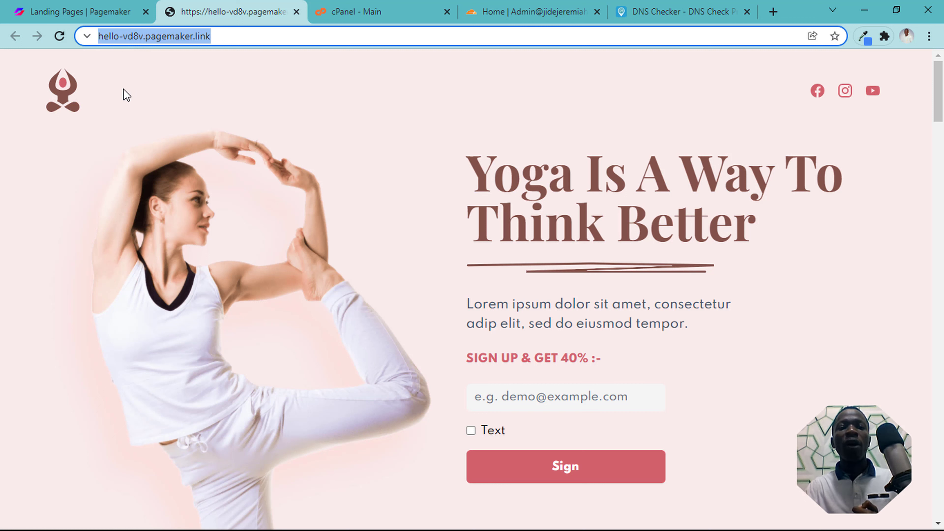
{"action": "left_click", "coordinate": [131, 5]}
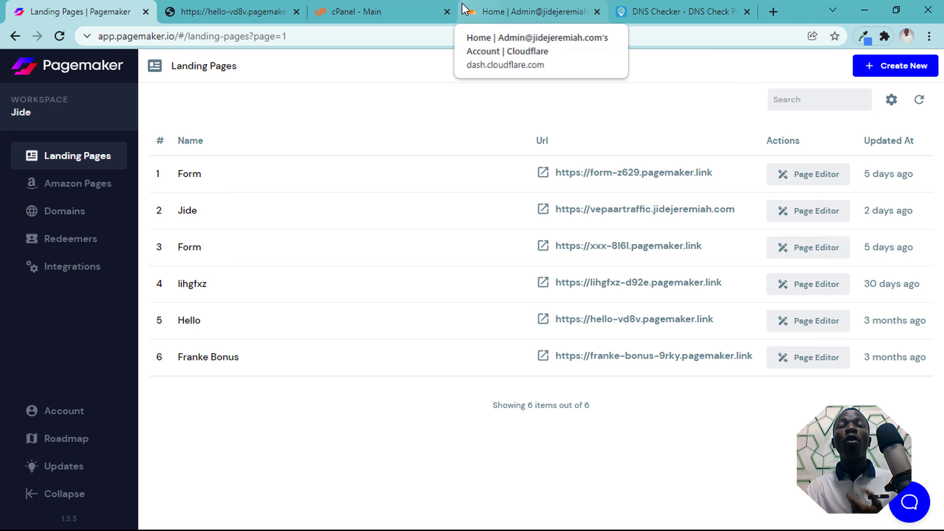
Switch to cPanel, search its functions for "zon" and open the Zone Editor
{"action": "left_click", "coordinate": [349, 5]}
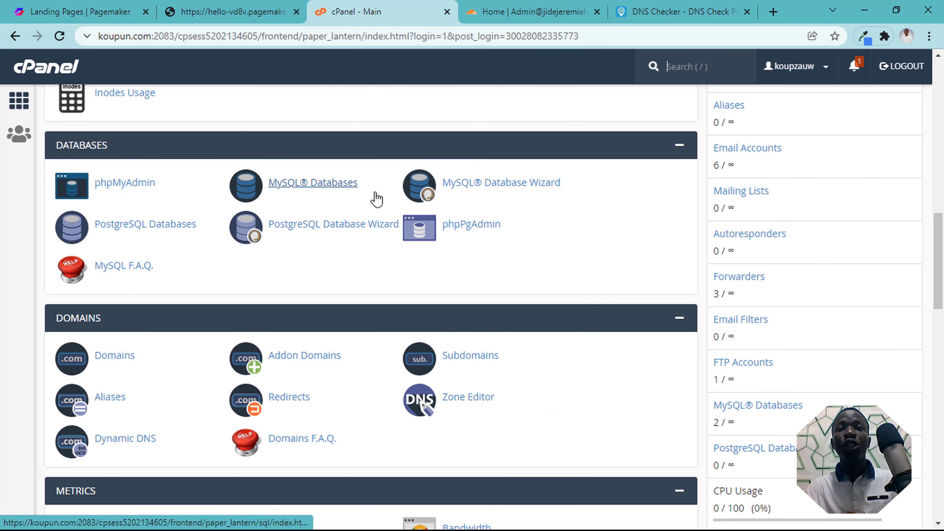
{"action": "scroll", "coordinate": [373, 114], "scroll_direction": "up", "scroll_amount": 6}
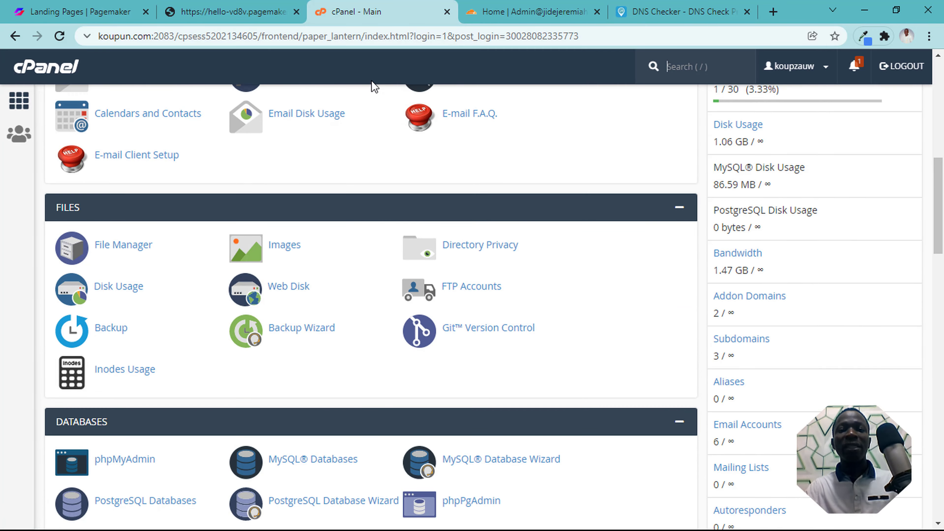
{"action": "scroll", "coordinate": [373, 109], "scroll_direction": "up", "scroll_amount": 10}
{"action": "left_click", "coordinate": [721, 58]}
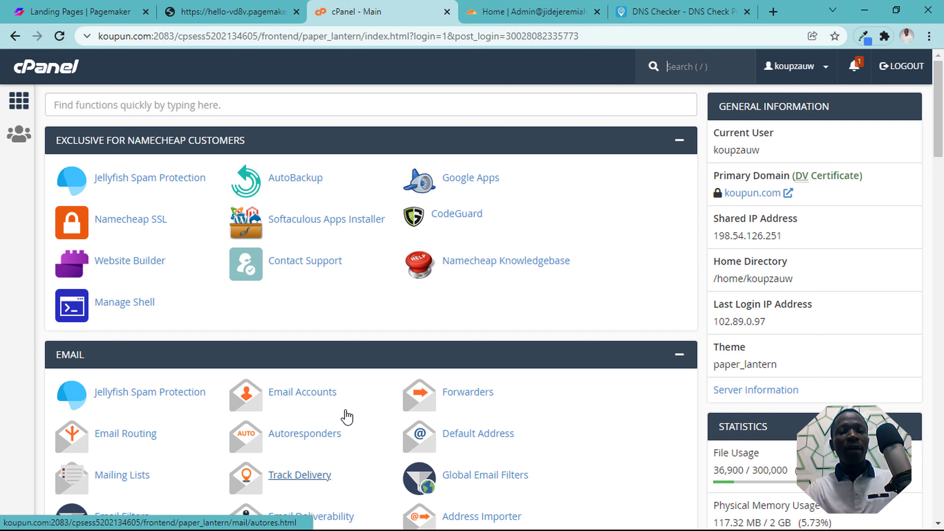
{"action": "left_click", "coordinate": [709, 79]}
{"action": "type", "text": "zon"}
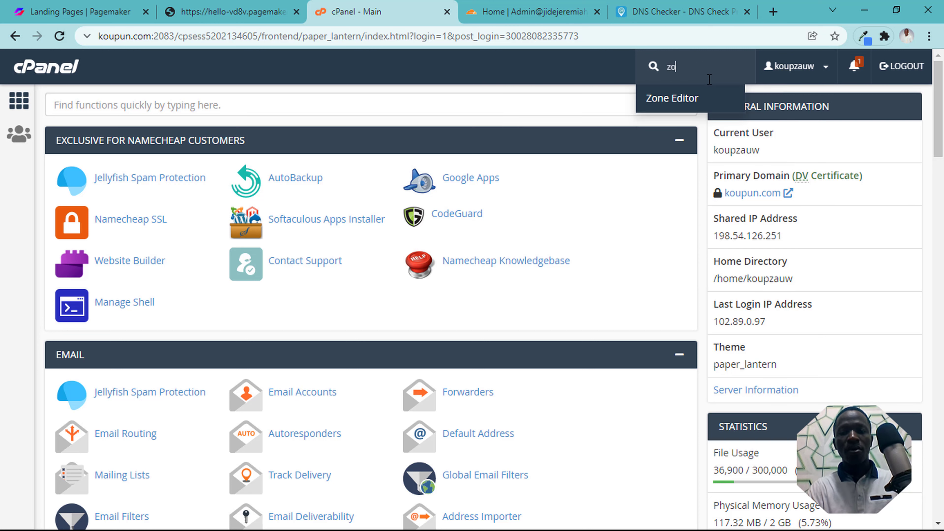
{"action": "left_click", "coordinate": [657, 111]}
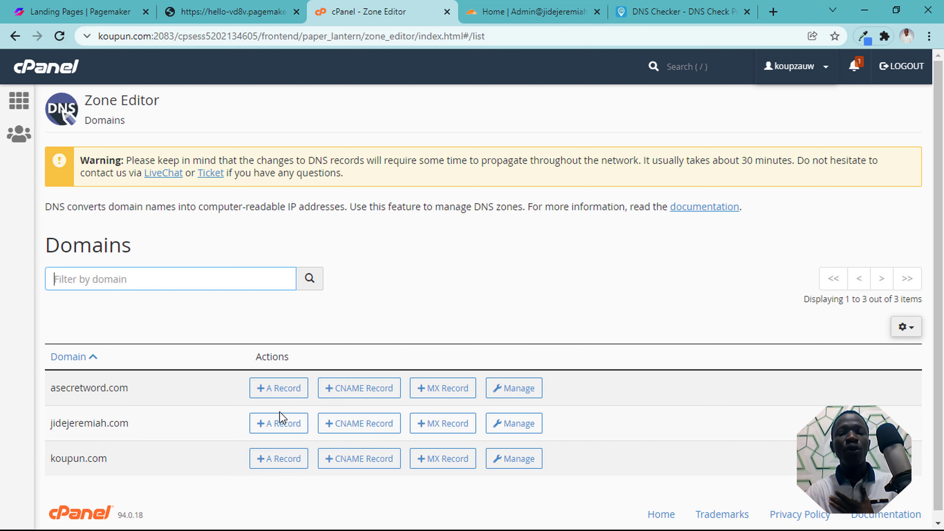
Switch to Pagemaker and add a new domain with subdomain demo and domain jidejeremiah.com
{"action": "left_click", "coordinate": [208, 11]}
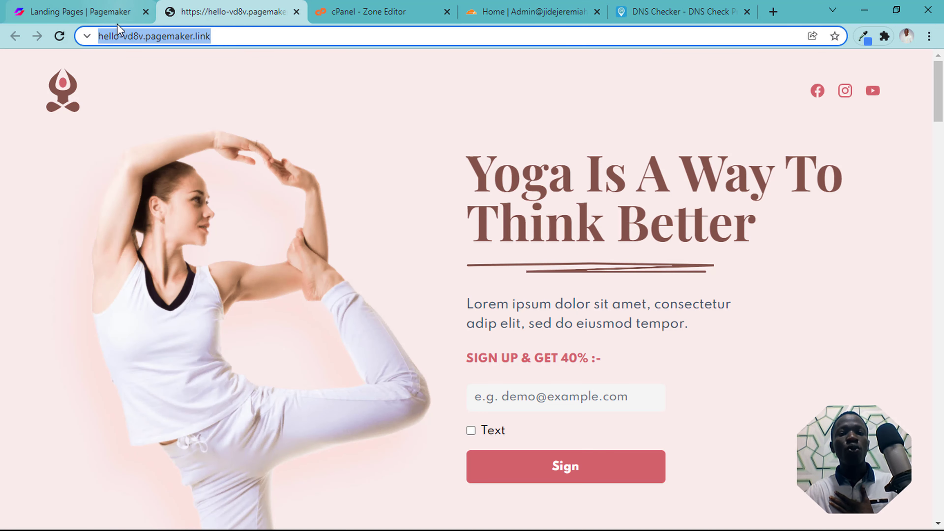
{"action": "left_click", "coordinate": [108, 11]}
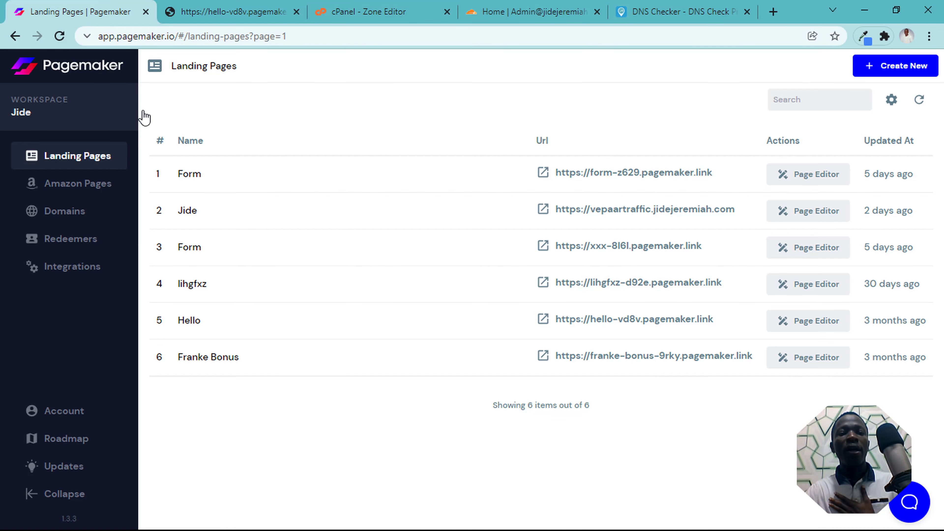
{"action": "left_click", "coordinate": [97, 223]}
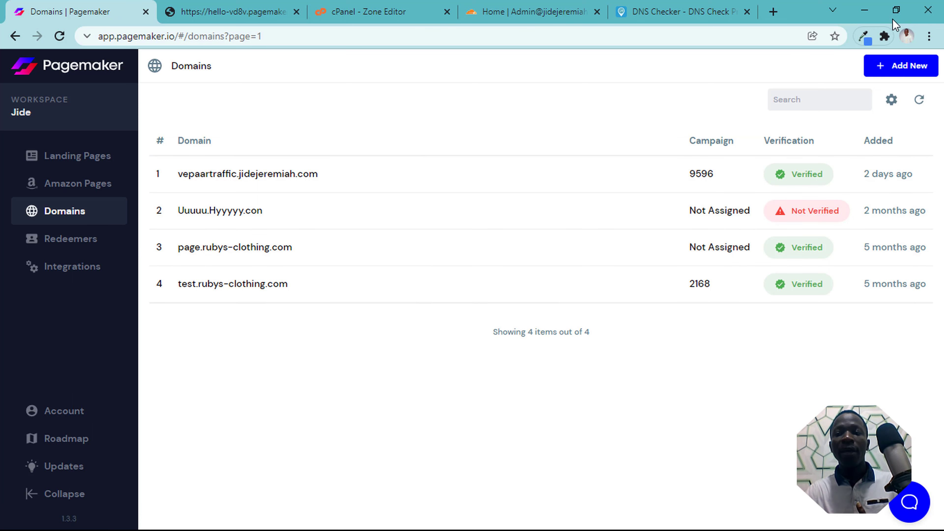
{"action": "left_click", "coordinate": [912, 64]}
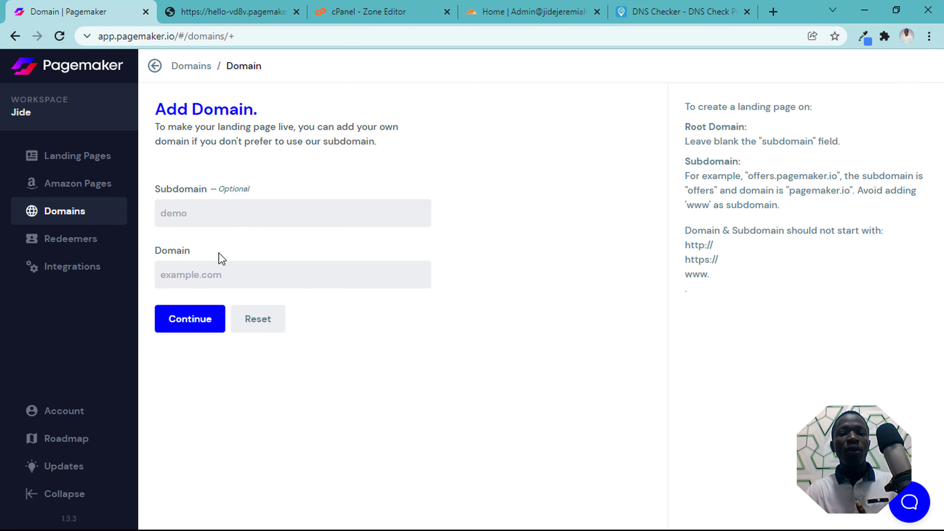
{"action": "left_click", "coordinate": [235, 222]}
{"action": "type", "text": "d"}
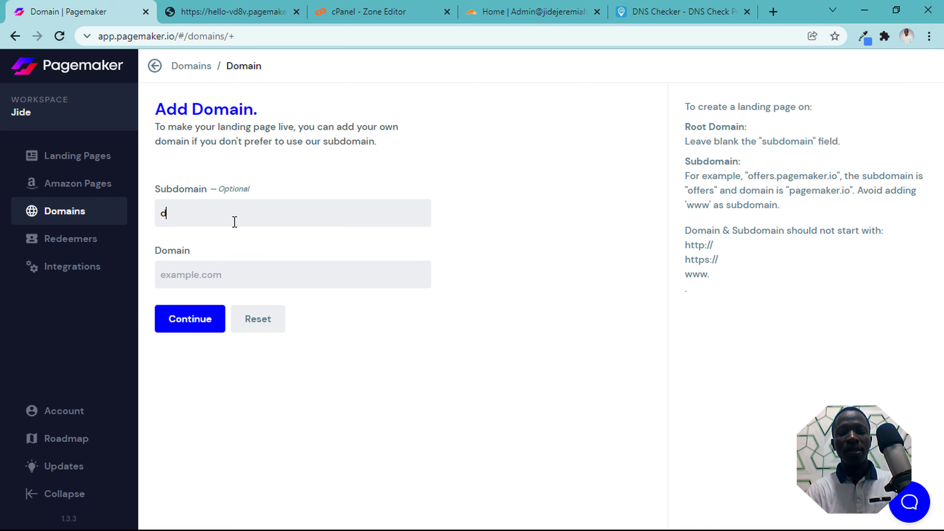
{"action": "type", "text": "emo"}
{"action": "left_click", "coordinate": [302, 285]}
{"action": "type", "text": "jide"}
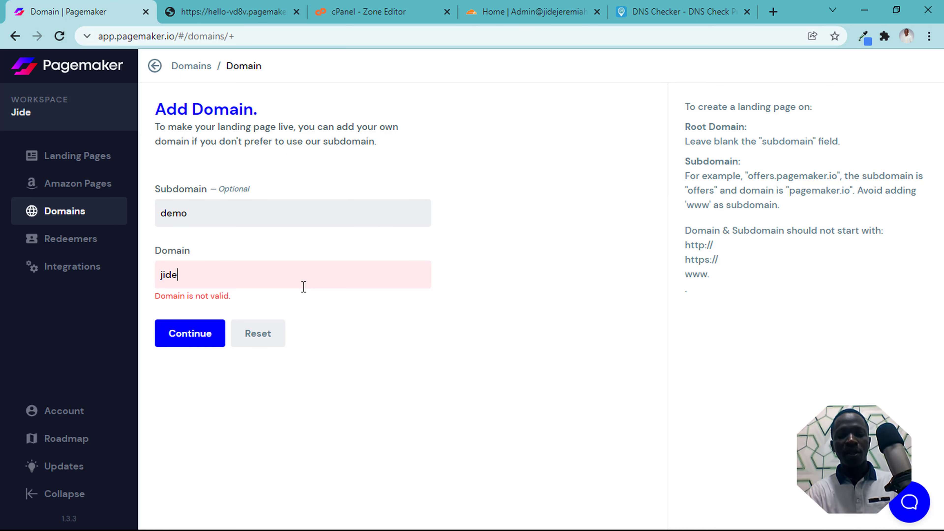
{"action": "type", "text": "jeremia"}
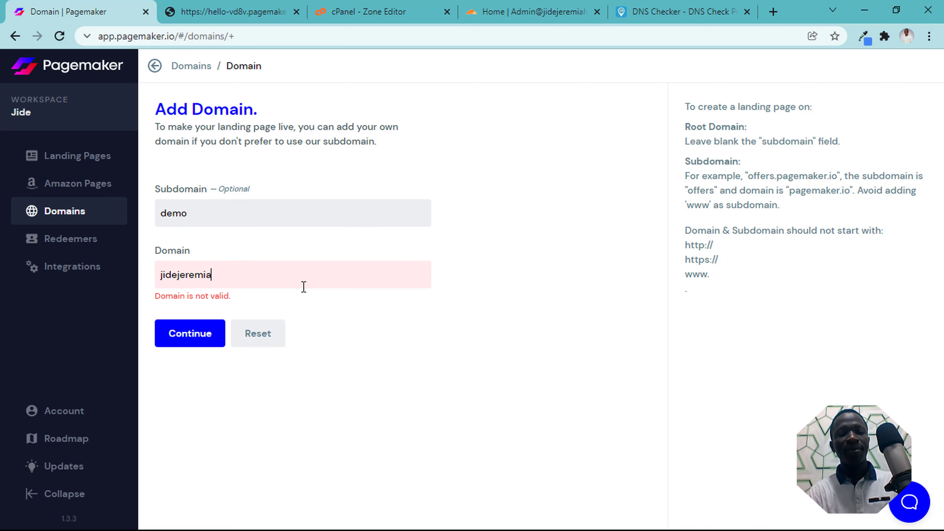
{"action": "type", "text": "h.com"}
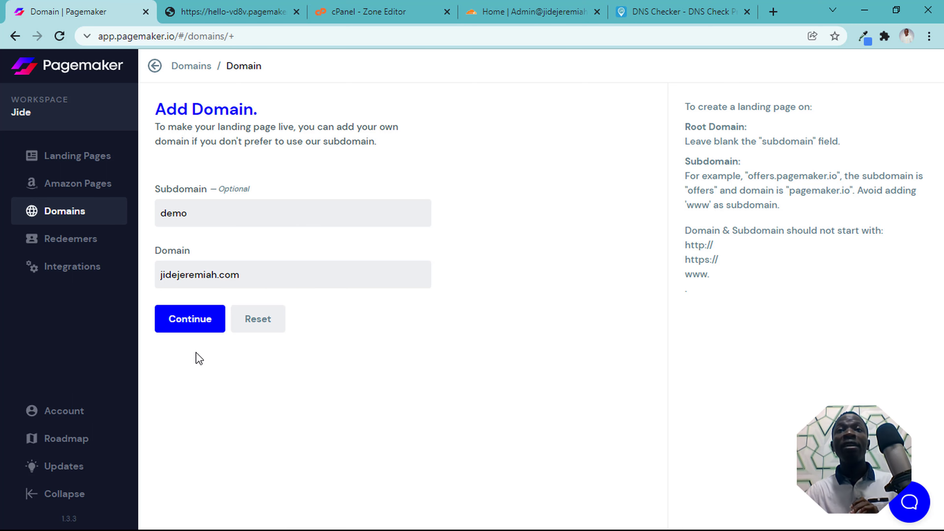
{"action": "left_click", "coordinate": [190, 324]}
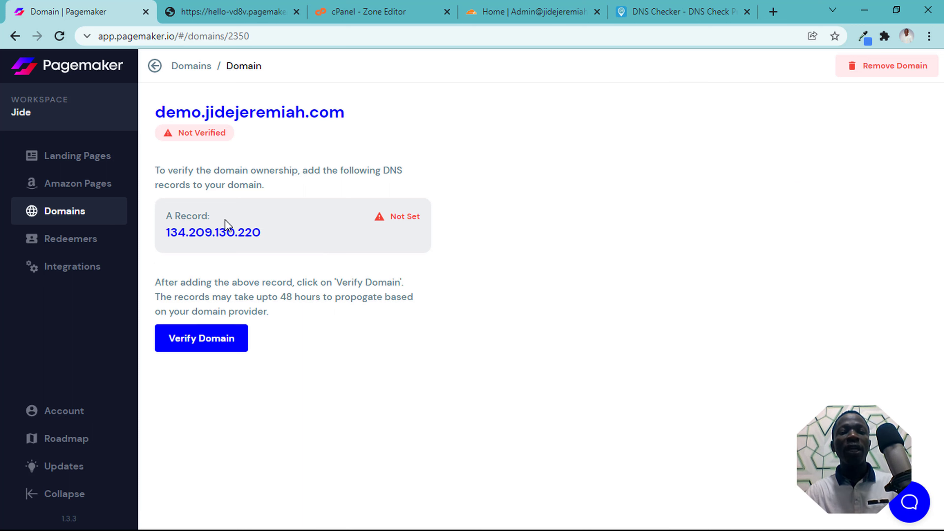
Copy the A record IP address given for verifying the new domain
{"action": "double_click", "coordinate": [220, 227]}
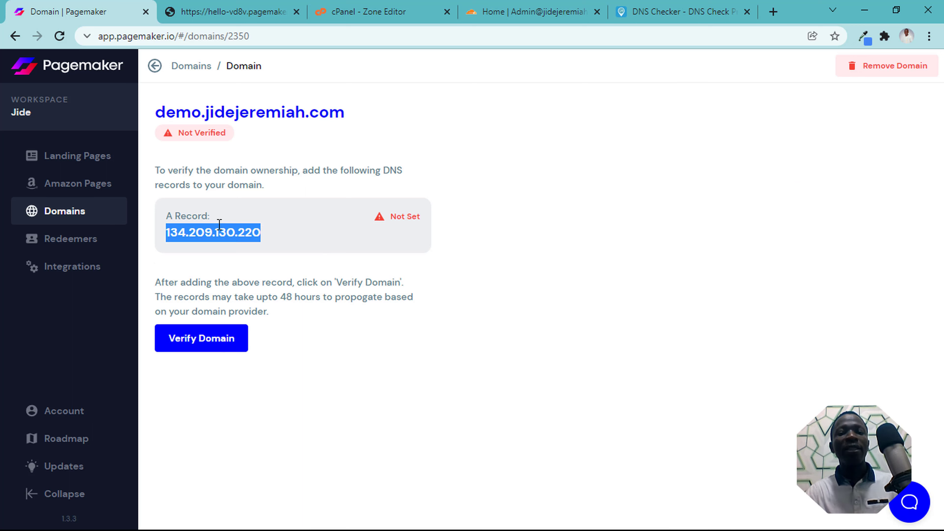
{"action": "right_click", "coordinate": [219, 228]}
{"action": "left_click", "coordinate": [235, 238]}
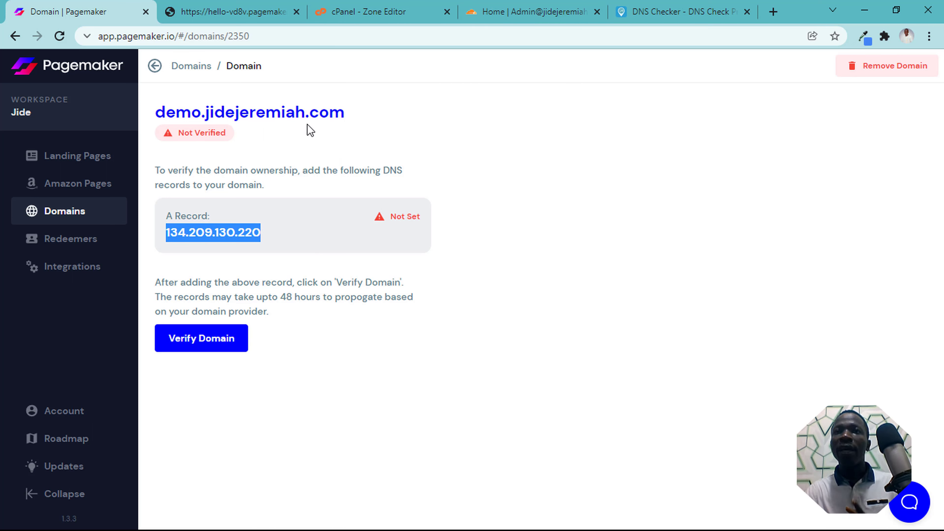
Examine the subdomain prefix of the new domain and the subdomain and domain fields of a blank Add Domain form
{"action": "left_click", "coordinate": [207, 113]}
{"action": "left_click_drag", "start_coordinate": [207, 112], "coordinate": [158, 89]}
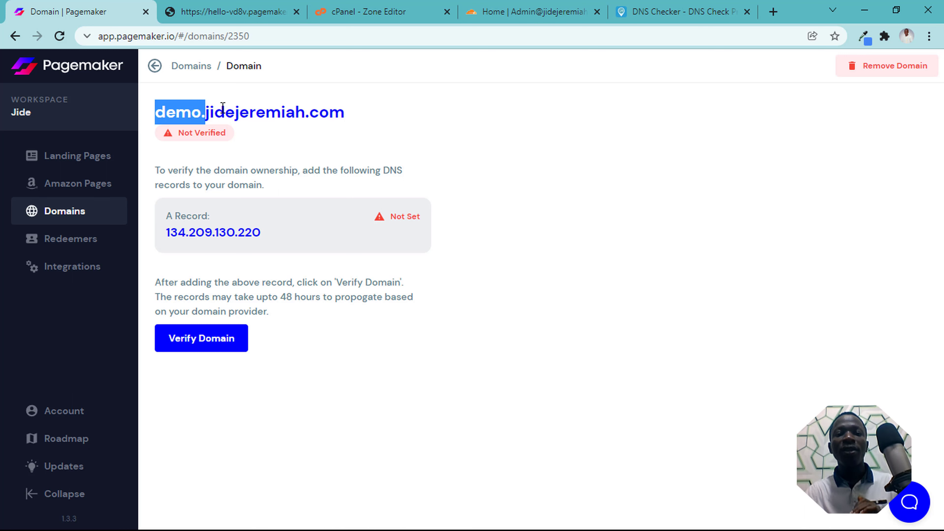
{"action": "left_click", "coordinate": [191, 65]}
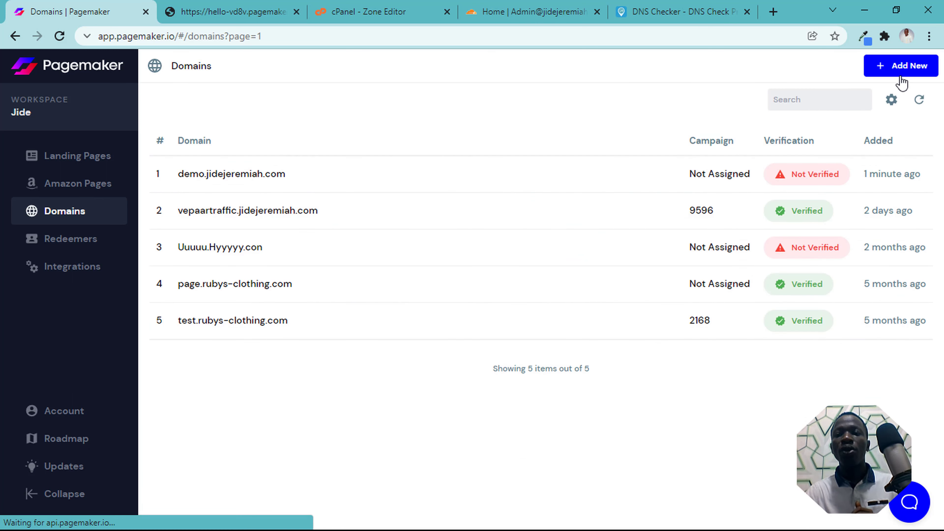
{"action": "left_click", "coordinate": [901, 74]}
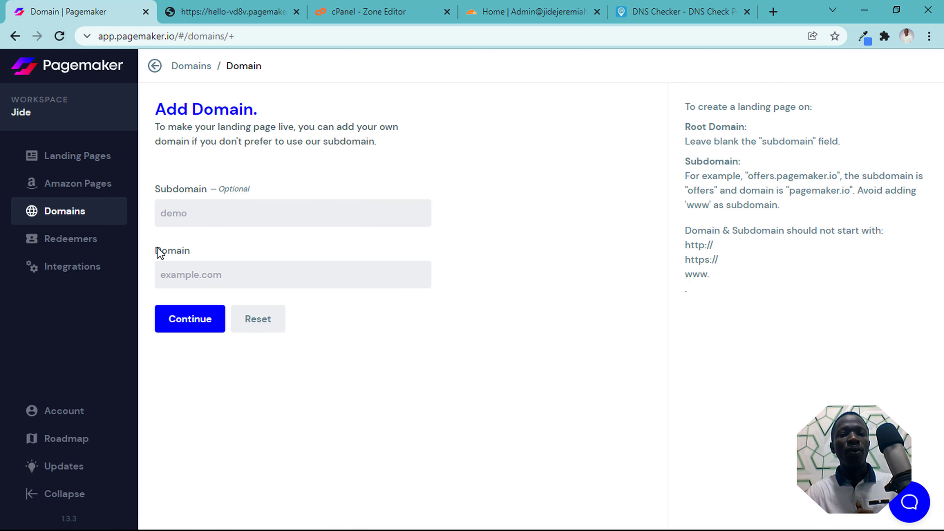
{"action": "left_click", "coordinate": [176, 201]}
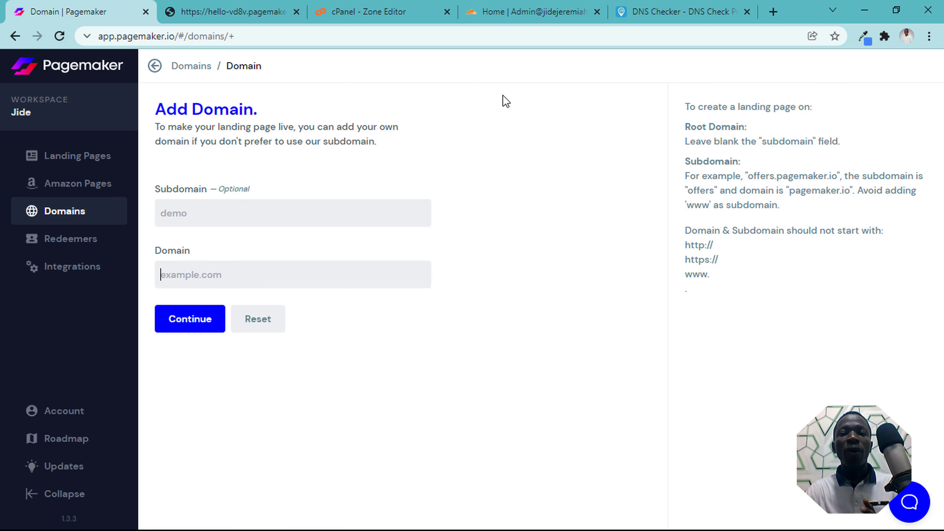
In cPanel's Zone Editor, add an A record for jidejeremiah.com named demo with address 134.209.130.220
{"action": "left_click", "coordinate": [371, 12]}
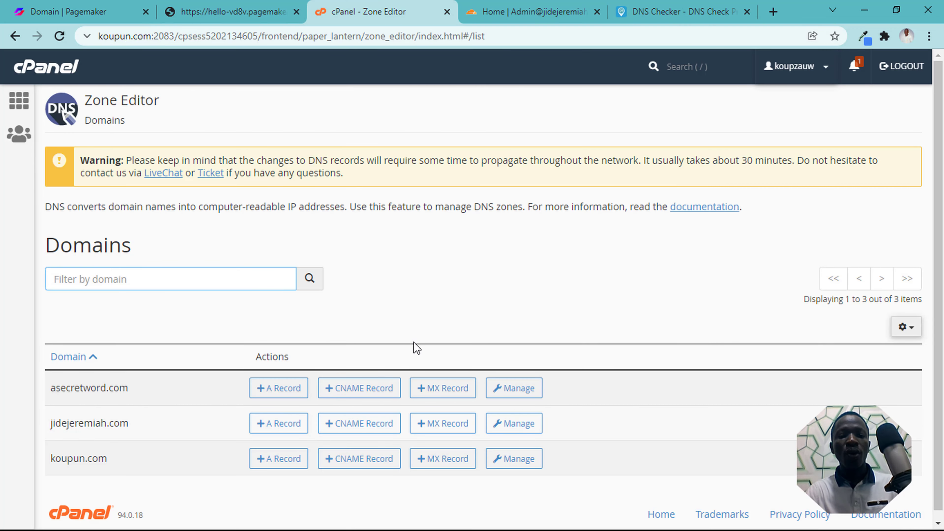
{"action": "left_click", "coordinate": [301, 423]}
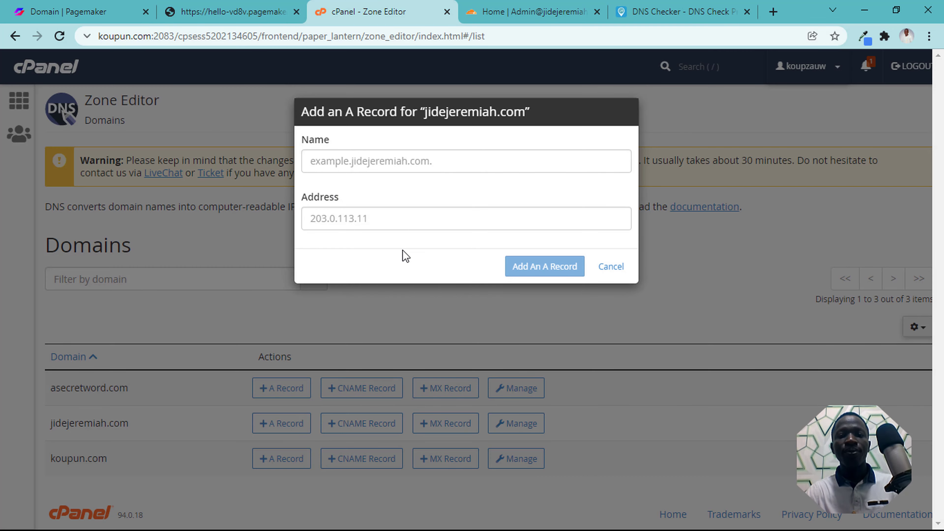
{"action": "left_click", "coordinate": [405, 153]}
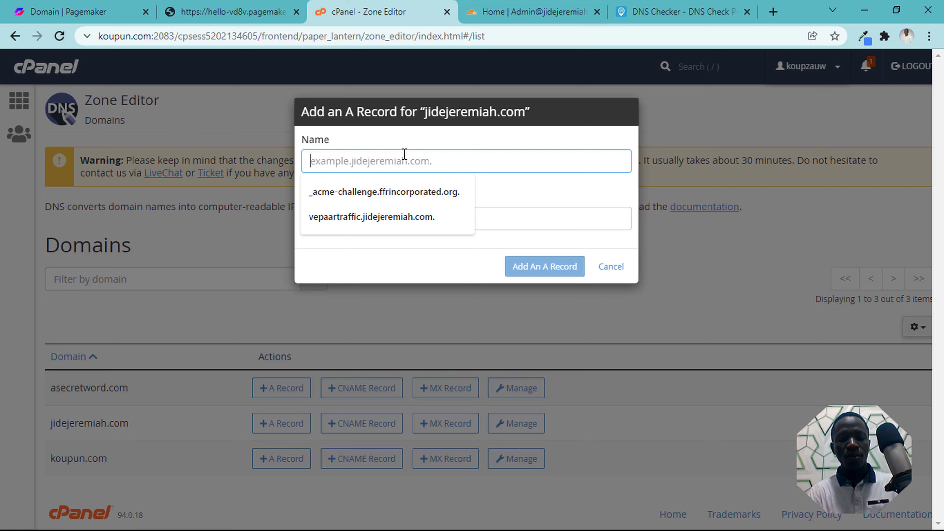
{"action": "type", "text": "demo"}
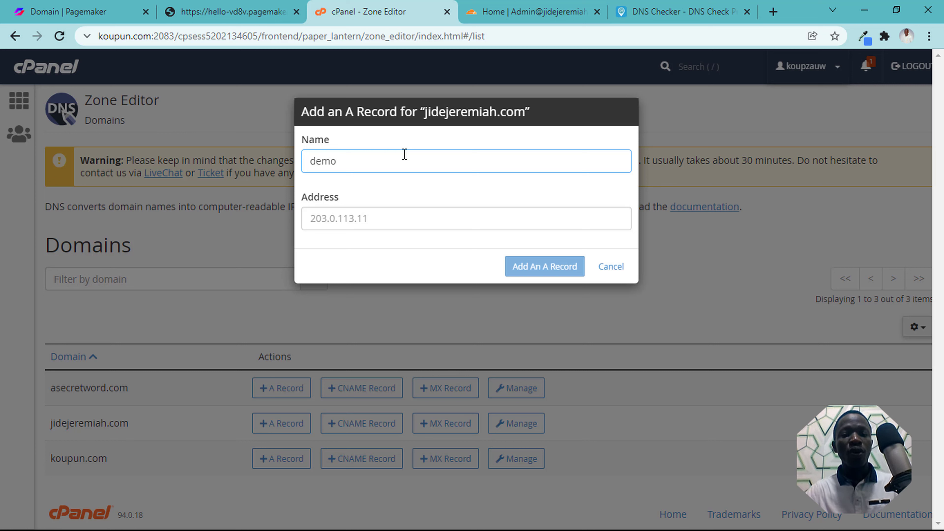
{"action": "left_click", "coordinate": [409, 221]}
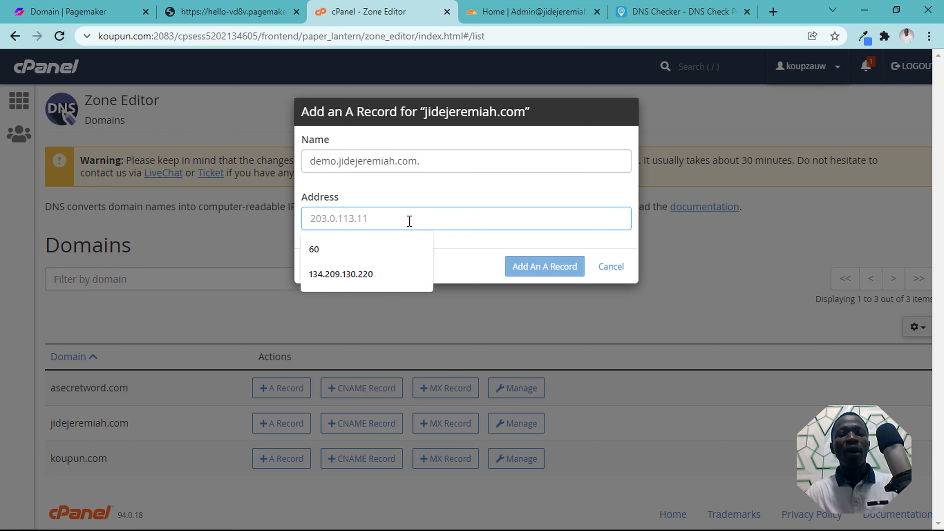
{"action": "key", "text": "Down"}
{"action": "key", "text": "Down"}
{"action": "key", "text": "Return"}
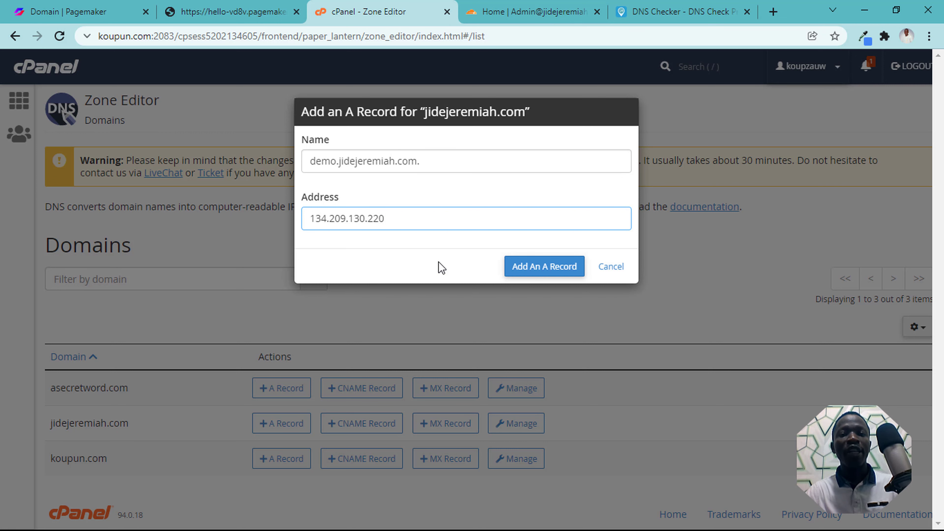
{"action": "left_click", "coordinate": [523, 271]}
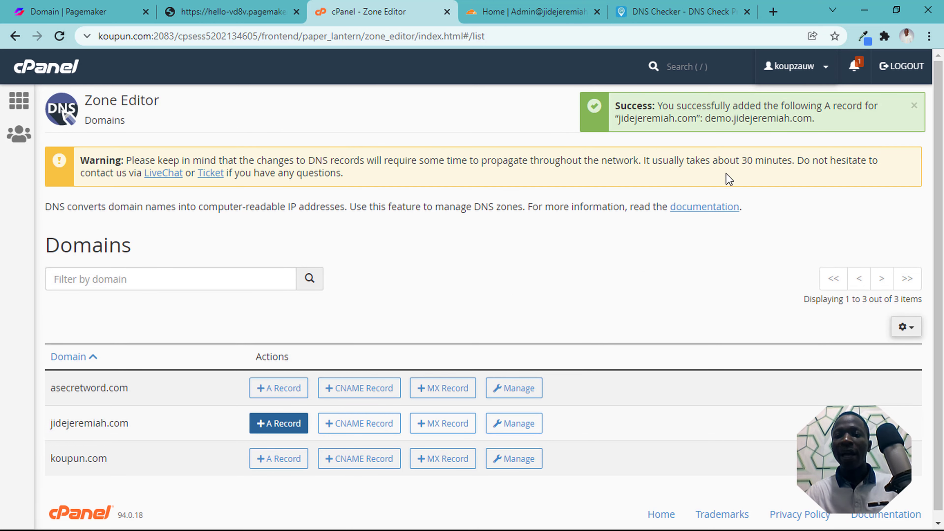
Open the zone records of jidejeremiah.com and copy the name of the newly added demo.jidejeremiah.com A record
{"action": "left_click", "coordinate": [526, 431]}
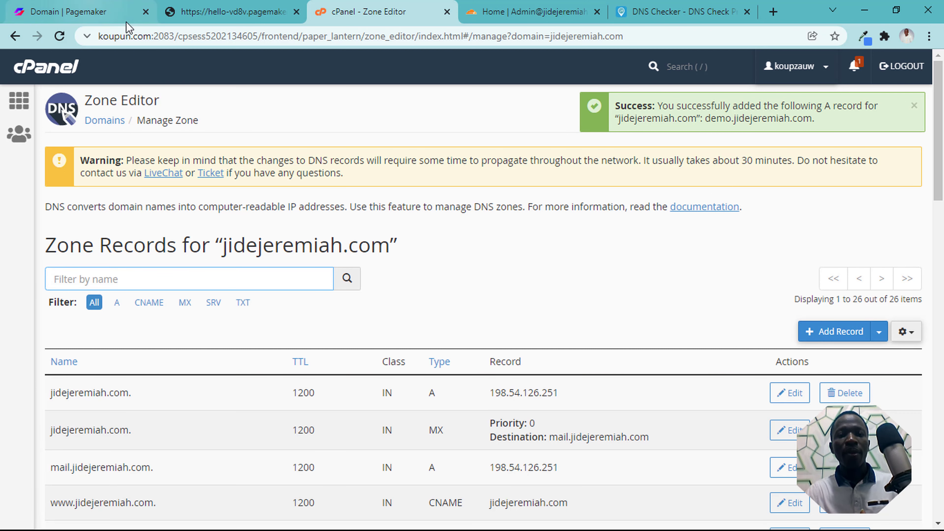
{"action": "left_click_drag", "start_coordinate": [705, 117], "coordinate": [767, 134]}
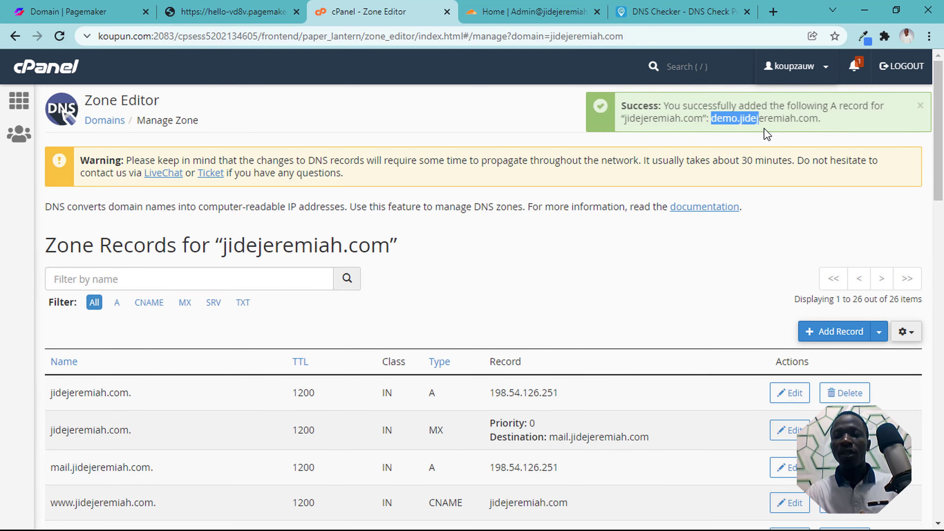
{"action": "scroll", "coordinate": [607, 263], "scroll_direction": "down", "scroll_amount": 15}
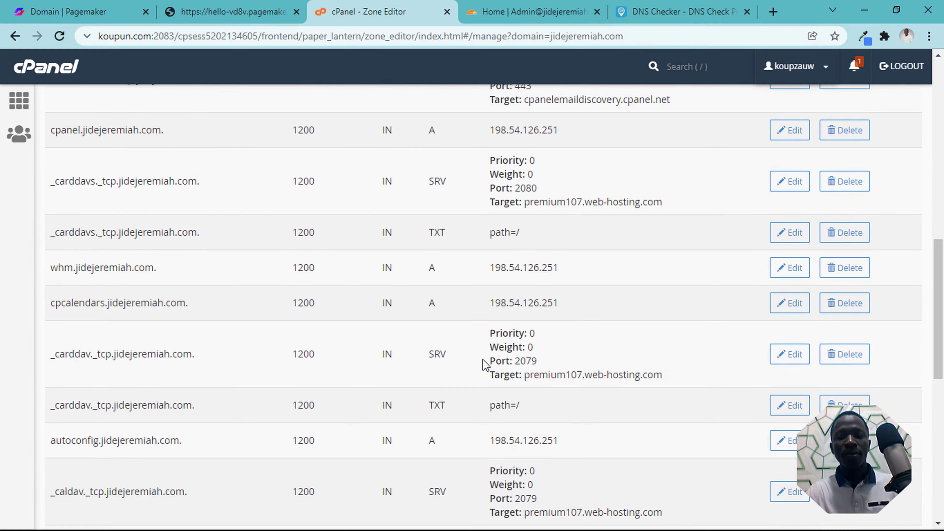
{"action": "scroll", "coordinate": [484, 363], "scroll_direction": "down", "scroll_amount": 10}
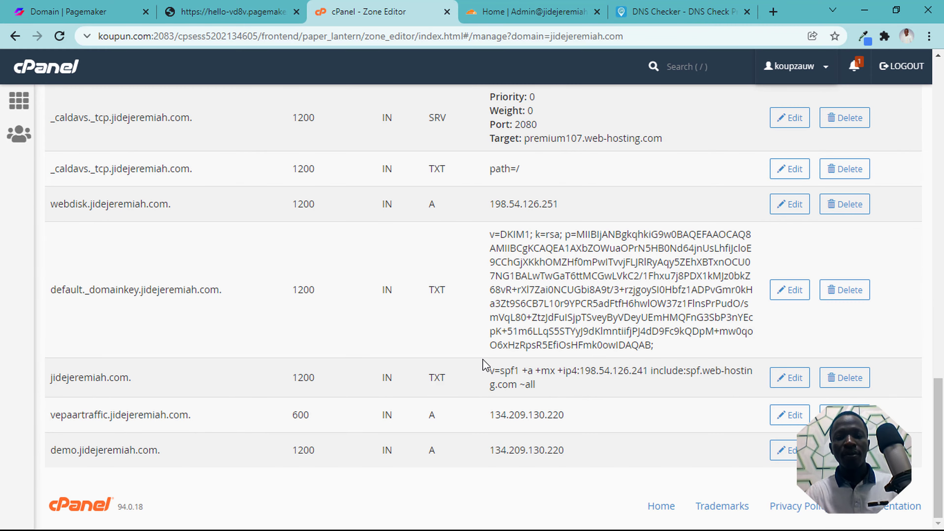
{"action": "double_click", "coordinate": [159, 452]}
{"action": "right_click", "coordinate": [159, 451]}
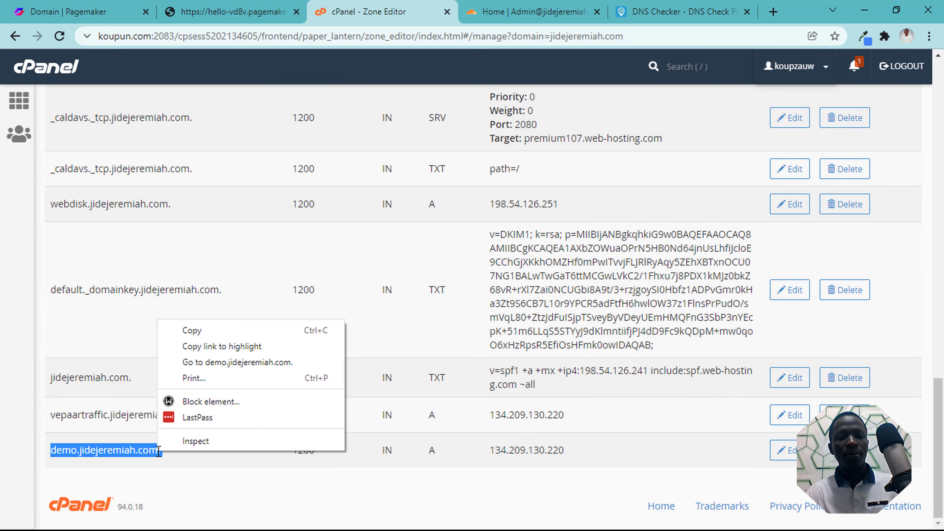
{"action": "left_click", "coordinate": [232, 331]}
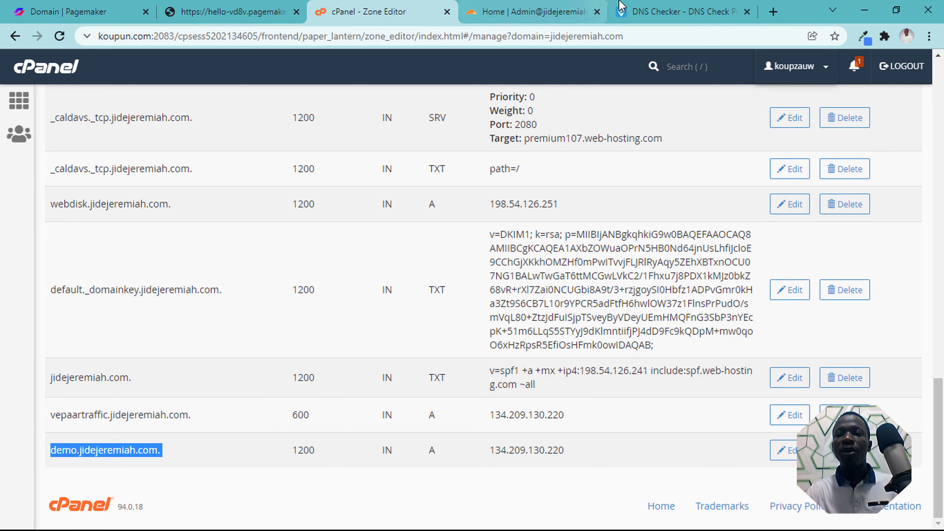
Switch to DNS Checker and look up the A record propagation of demo.jidejeremiah.com
{"action": "left_click", "coordinate": [665, 12]}
{"action": "left_click", "coordinate": [51, 190]}
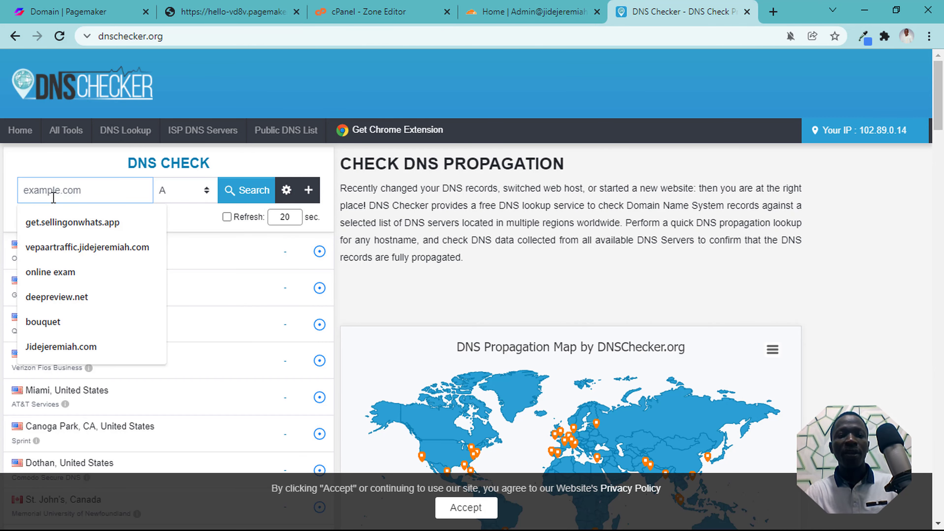
{"action": "key", "text": "ctrl+v"}
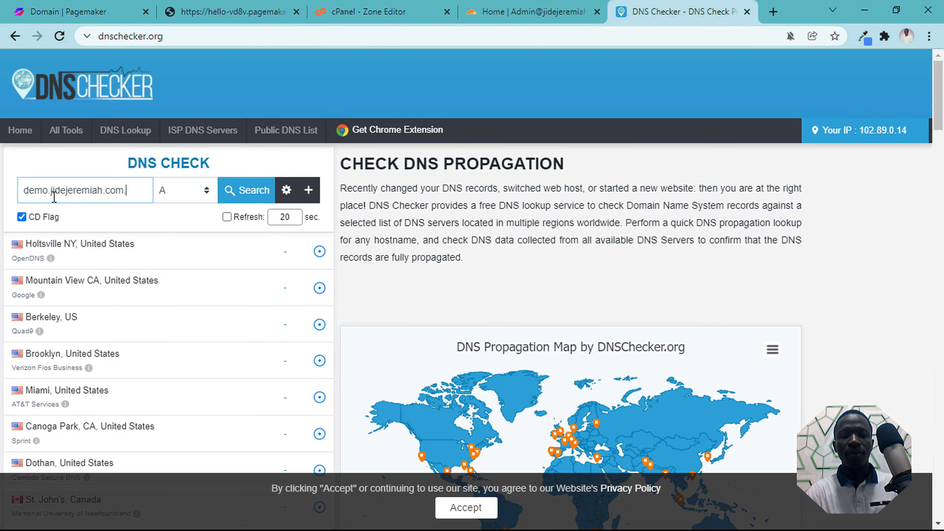
{"action": "key", "text": "Return"}
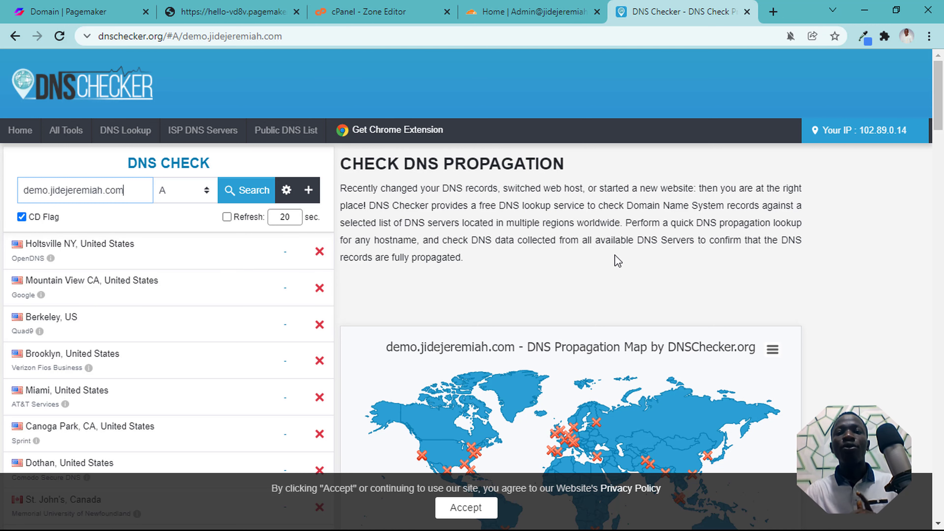
{"action": "left_click", "coordinate": [552, 5]}
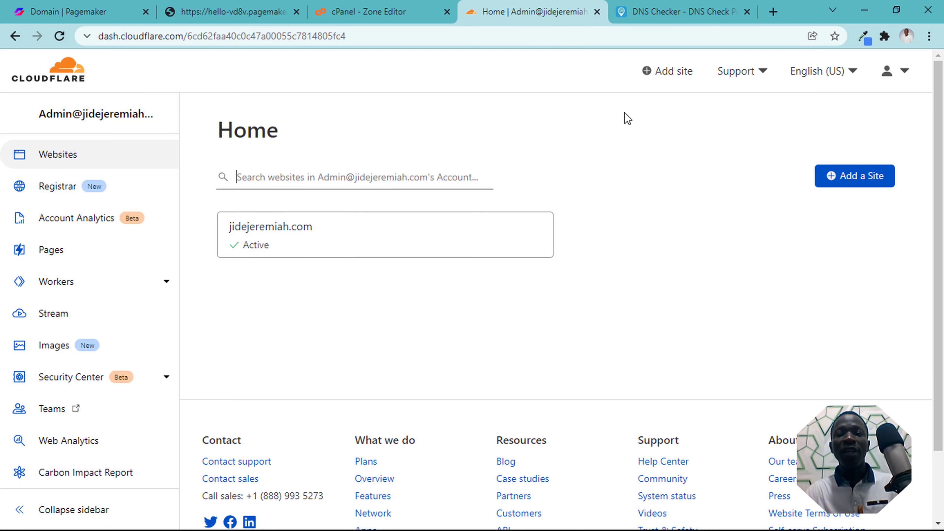
{"action": "left_click", "coordinate": [668, 8]}
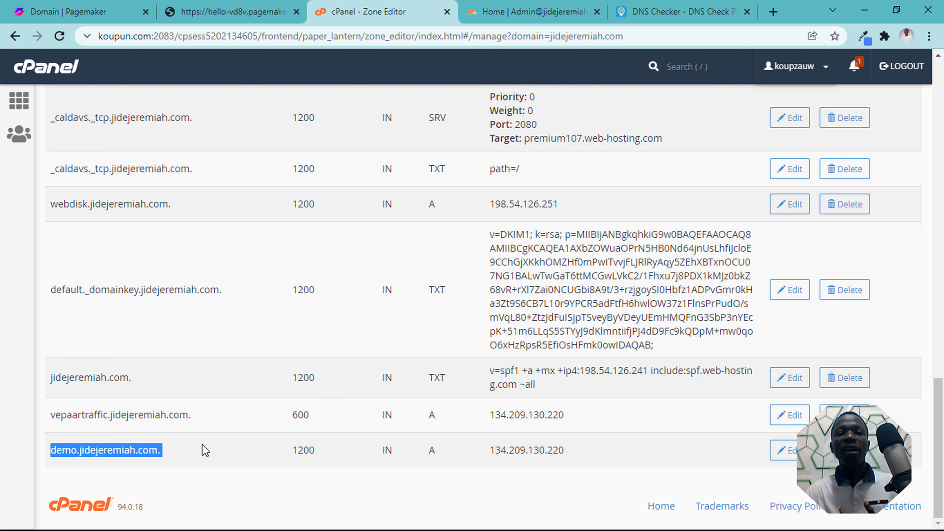
{"action": "scroll", "coordinate": [330, 418], "scroll_direction": "up", "scroll_amount": 10}
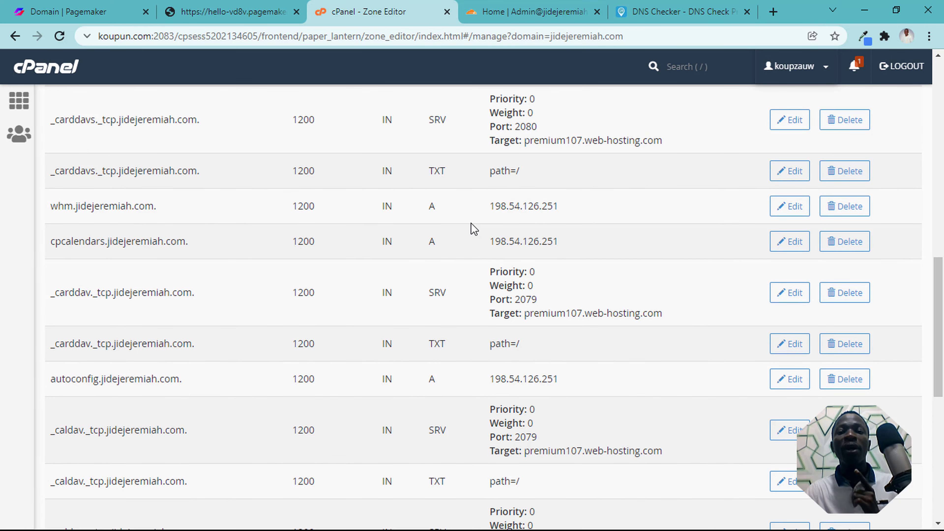
Switch to Cloudflare and add a proxied A record for jidejeremiah.com named demo with IPv4 address 134.209.130.220
{"action": "left_click", "coordinate": [535, 11]}
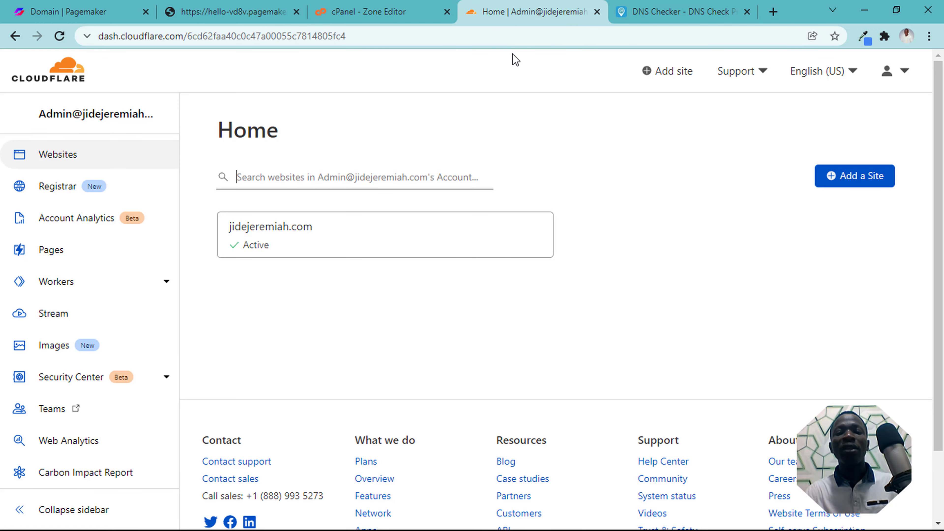
{"action": "left_click", "coordinate": [360, 225]}
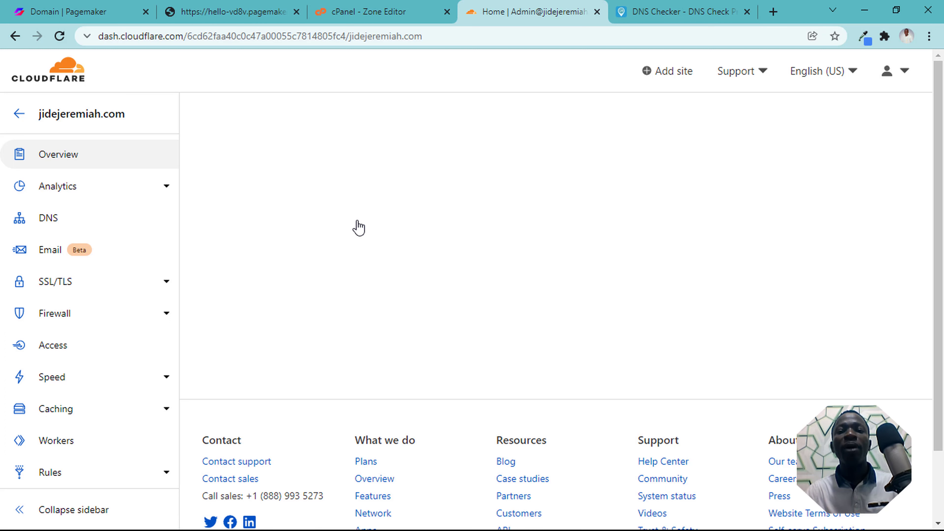
{"action": "left_click", "coordinate": [68, 218]}
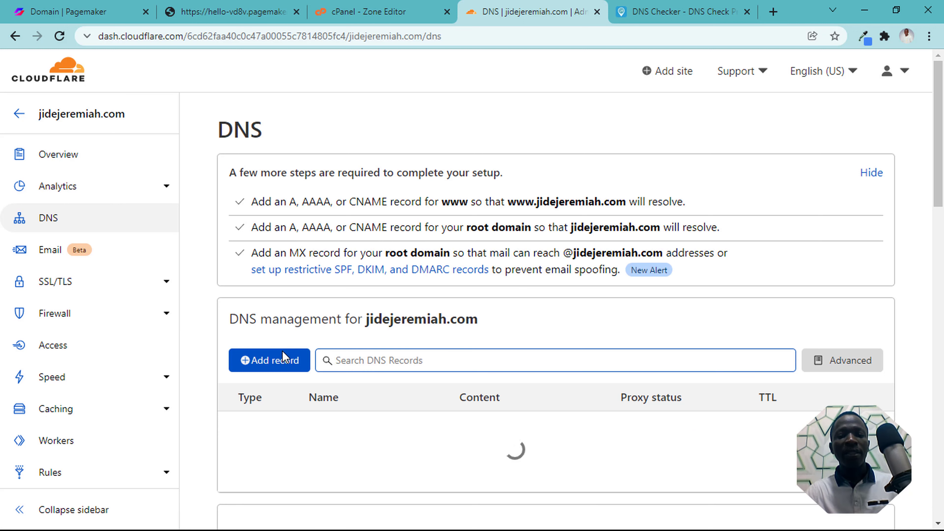
{"action": "left_click", "coordinate": [279, 370]}
{"action": "left_click", "coordinate": [274, 333]}
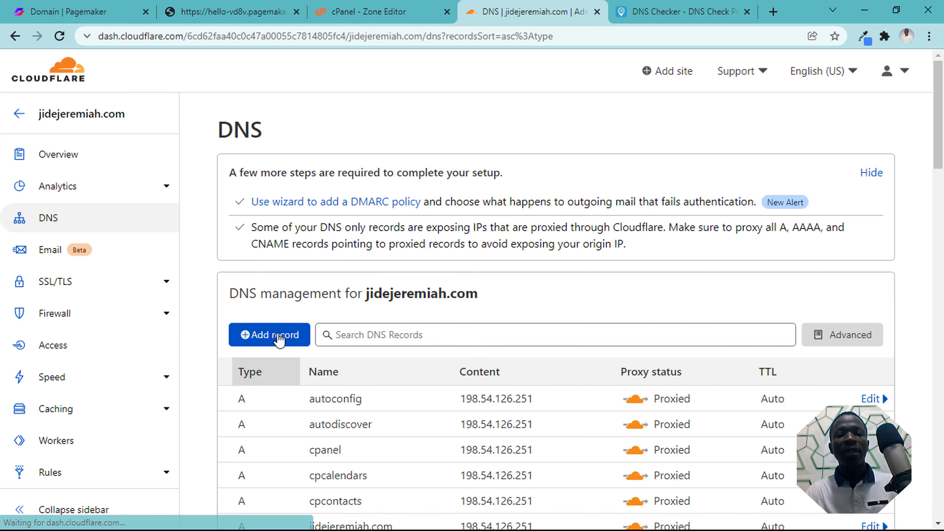
{"action": "type", "text": "demo"}
{"action": "left_click", "coordinate": [536, 275]}
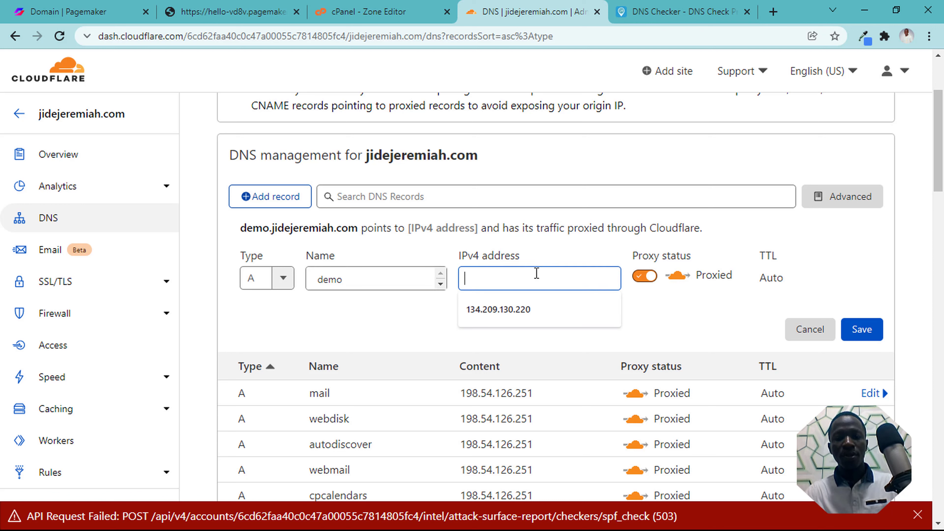
{"action": "left_click", "coordinate": [498, 311]}
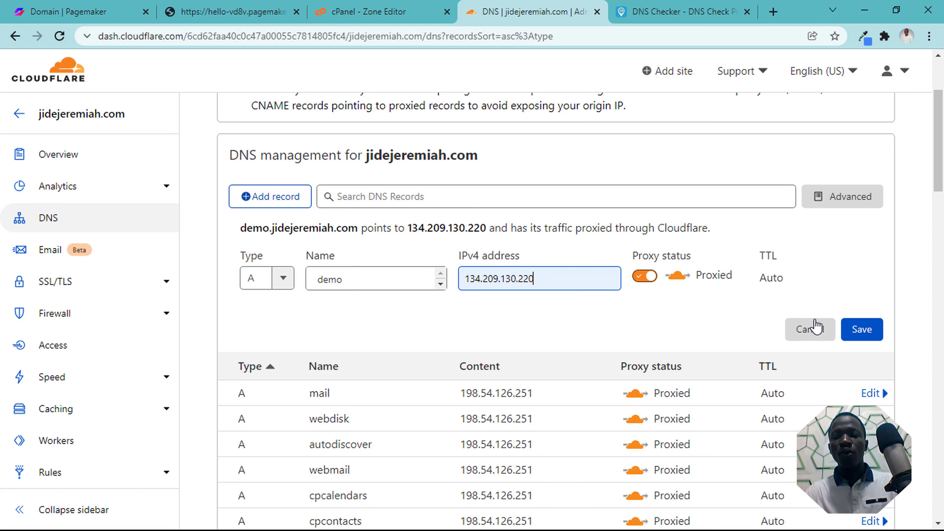
{"action": "left_click", "coordinate": [858, 334]}
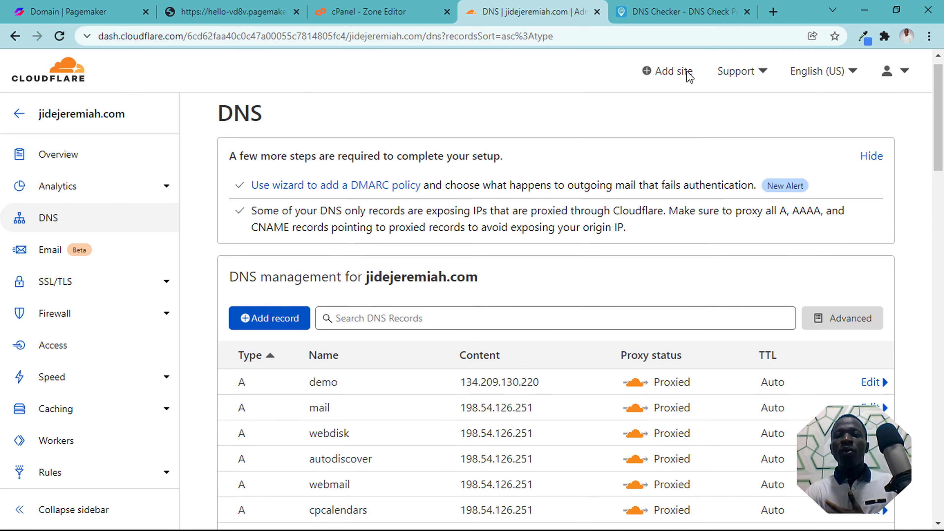
Switch to DNS Checker, rerun the A record lookup for demo.jidejeremiah.com and examine the IP addresses returned for the first server
{"action": "left_click", "coordinate": [681, 11]}
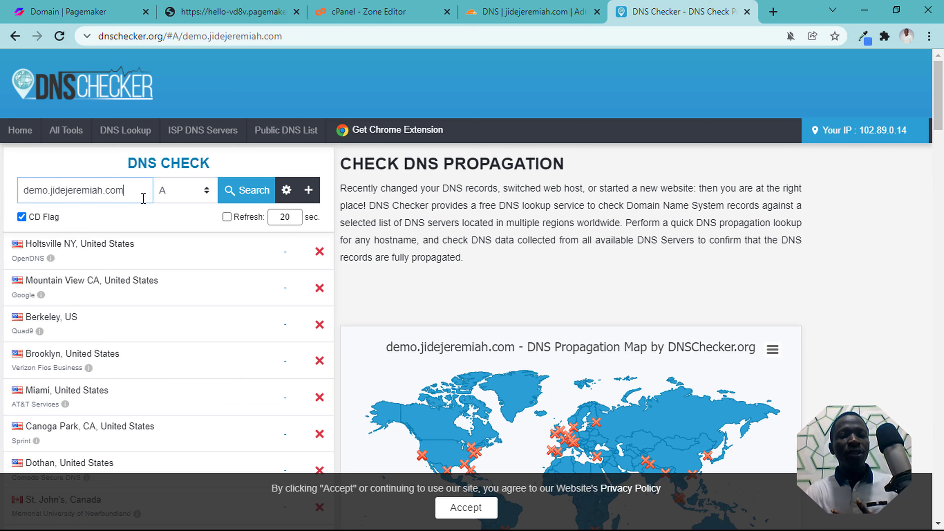
{"action": "left_click", "coordinate": [250, 185]}
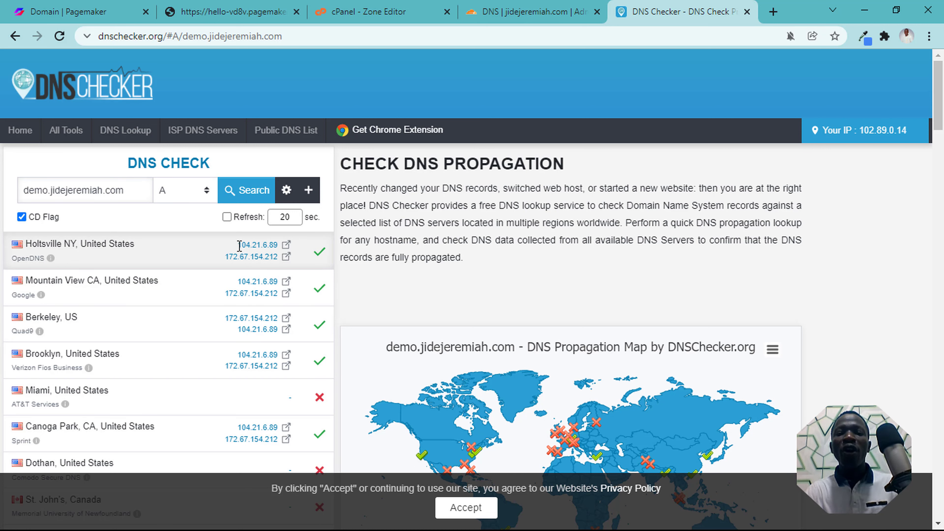
{"action": "left_click_drag", "start_coordinate": [239, 246], "coordinate": [282, 266]}
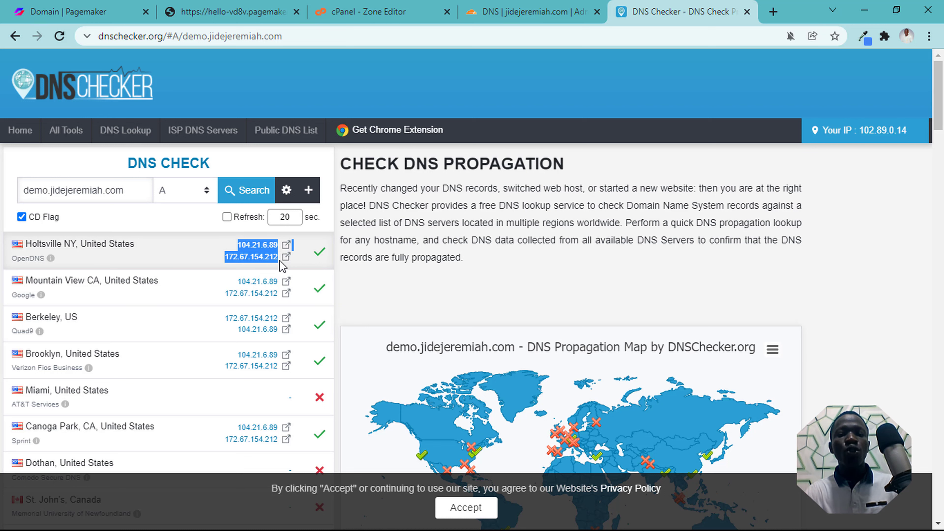
Switch to Pagemaker, open the demo.jidejeremiah.com domain and try to verify it
{"action": "left_click", "coordinate": [53, 12]}
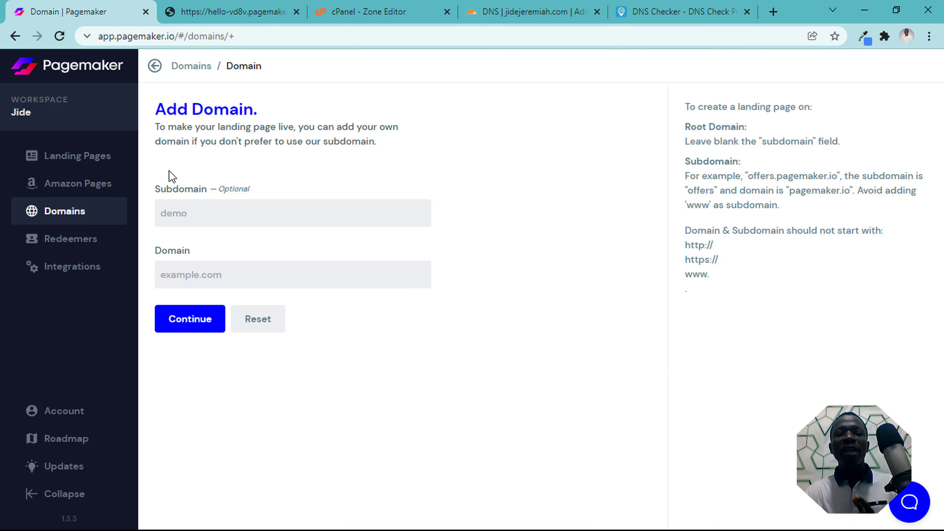
{"action": "left_click", "coordinate": [84, 207]}
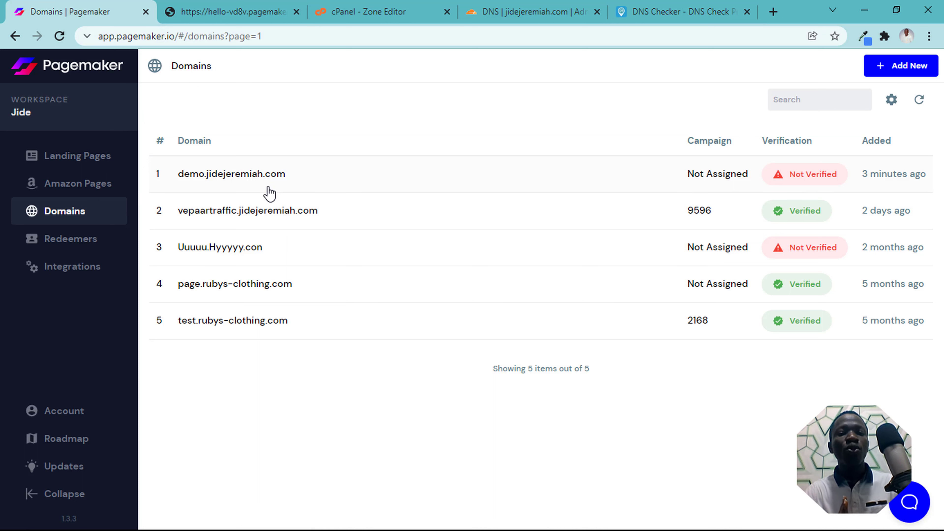
{"action": "left_click", "coordinate": [270, 186]}
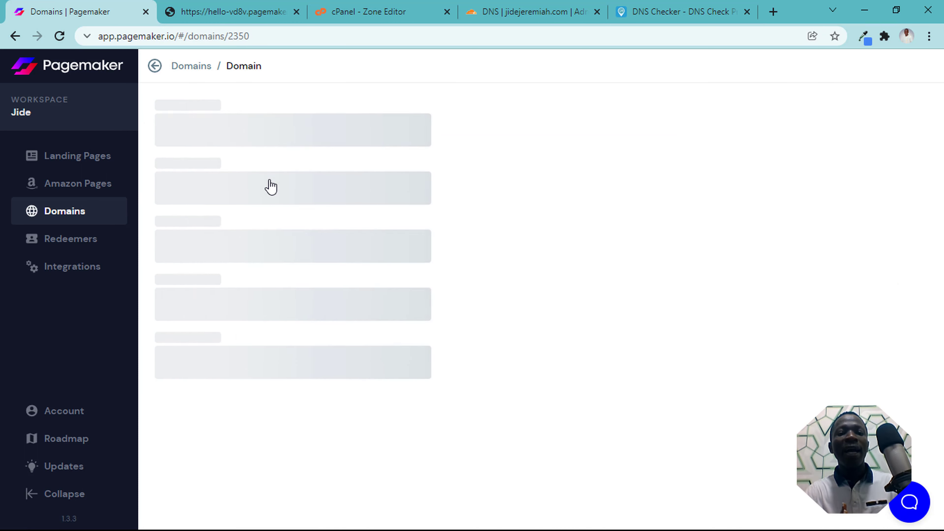
{"action": "left_click", "coordinate": [222, 351]}
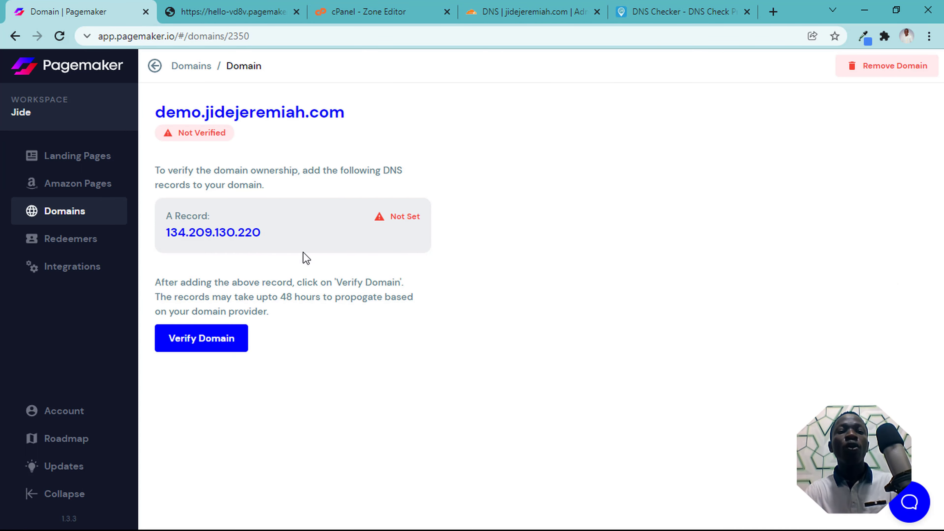
Compare the resolved addresses in DNS Checker, and in Cloudflare set the demo A record's proxy status to DNS only and save it
{"action": "left_click", "coordinate": [673, 11]}
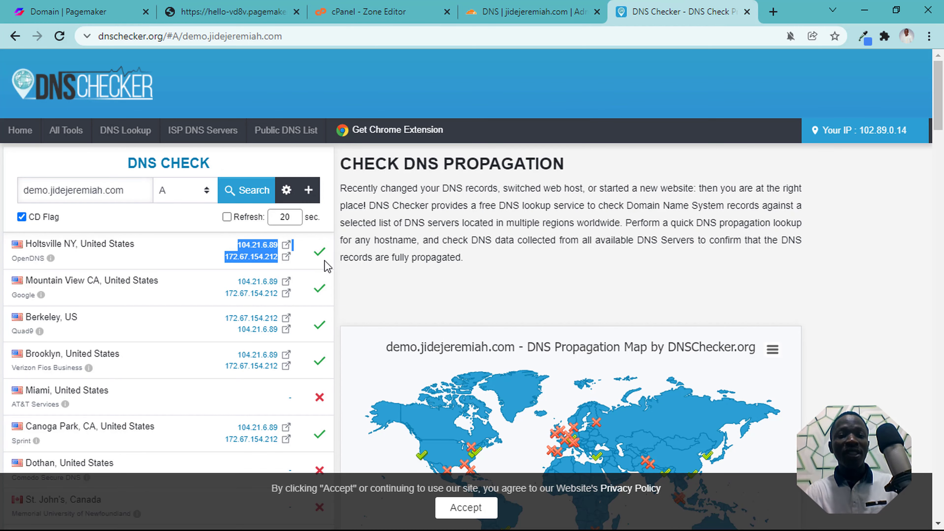
{"action": "left_click", "coordinate": [194, 217]}
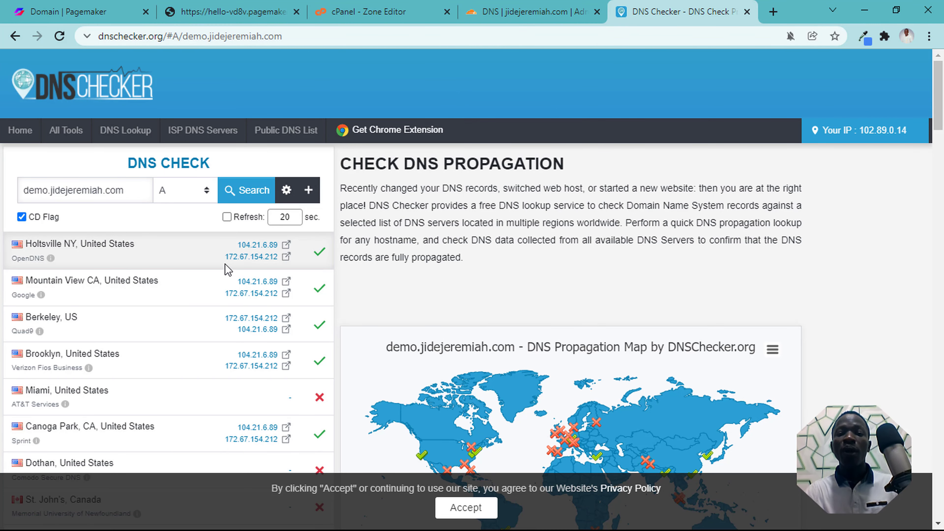
{"action": "left_click", "coordinate": [529, 16]}
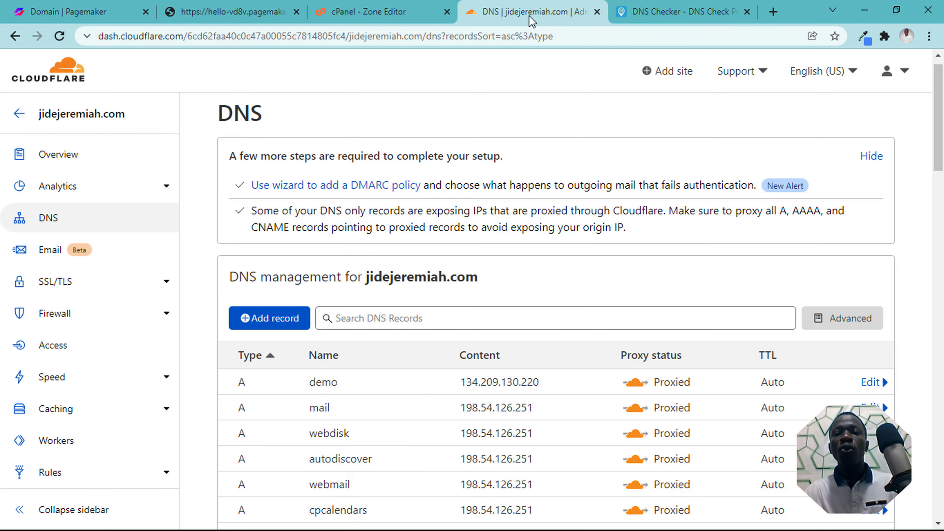
{"action": "scroll", "coordinate": [696, 321], "scroll_direction": "down", "scroll_amount": 2}
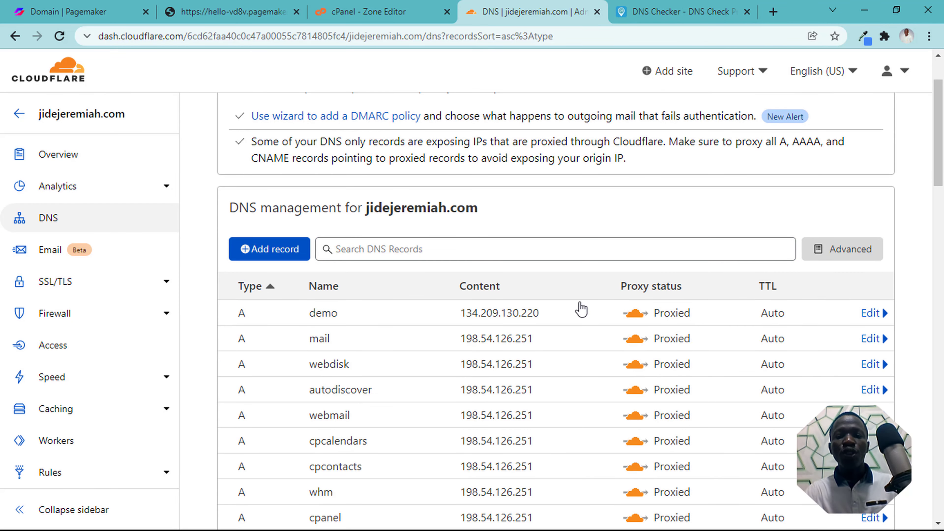
{"action": "left_click", "coordinate": [870, 314]}
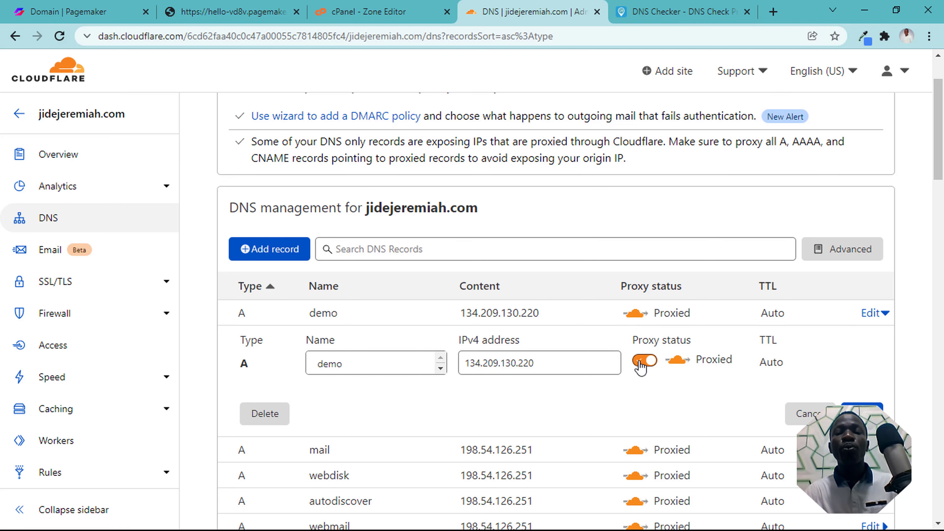
{"action": "left_click", "coordinate": [645, 12]}
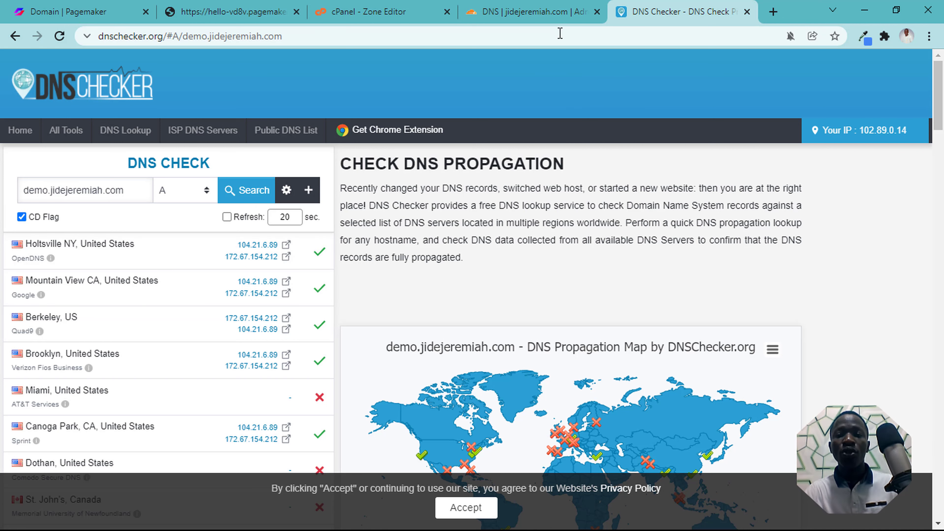
{"action": "left_click", "coordinate": [565, 3]}
{"action": "left_click", "coordinate": [644, 360]}
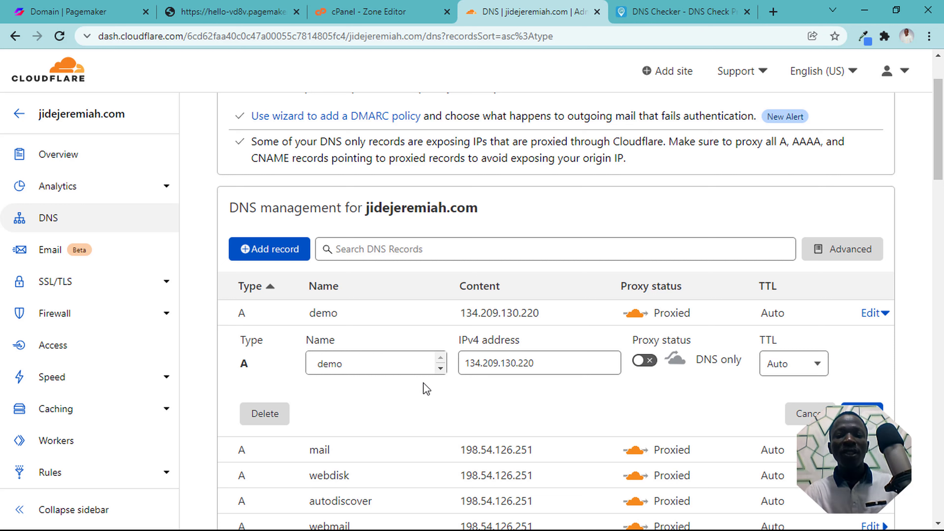
{"action": "left_click", "coordinate": [491, 359]}
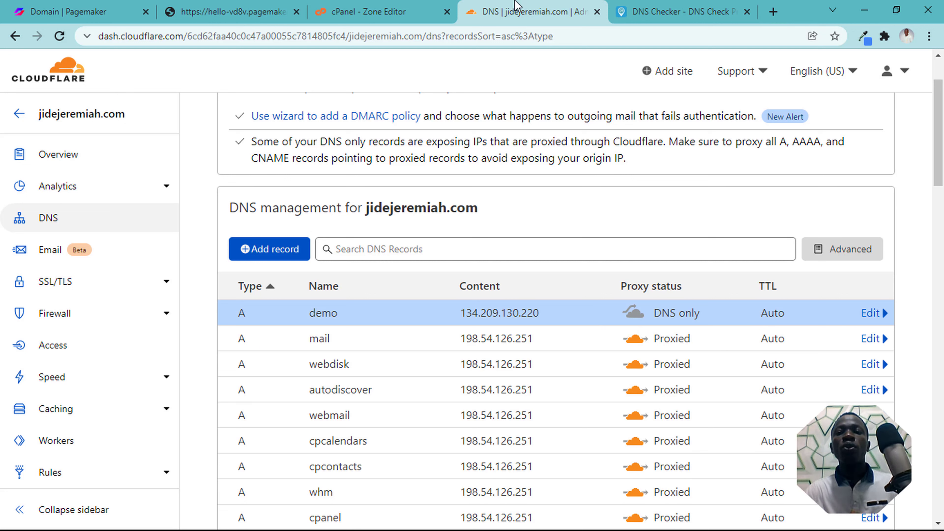
Rerun the A record lookup for demo.jidejeremiah.com in DNS Checker, and switch to Pagemaker to reload the domain page and verify the domain
{"action": "left_click", "coordinate": [663, 11]}
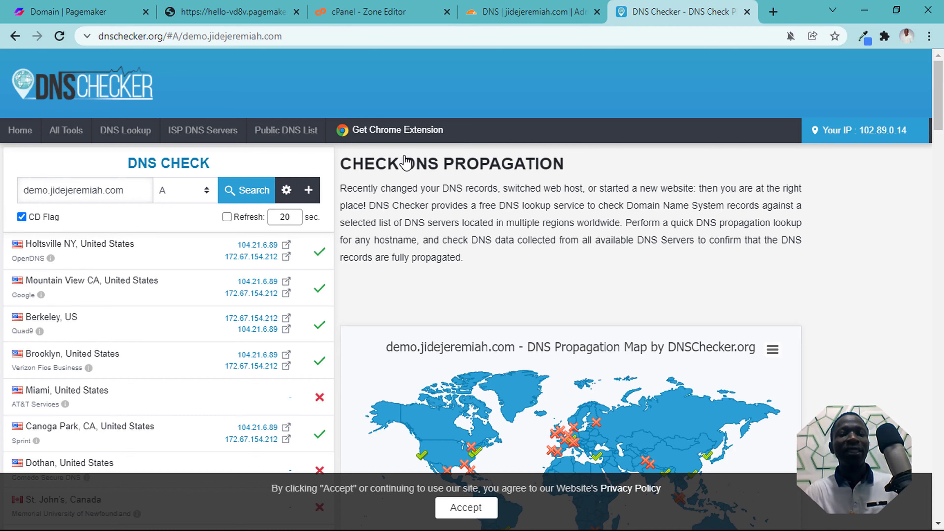
{"action": "left_click", "coordinate": [248, 201]}
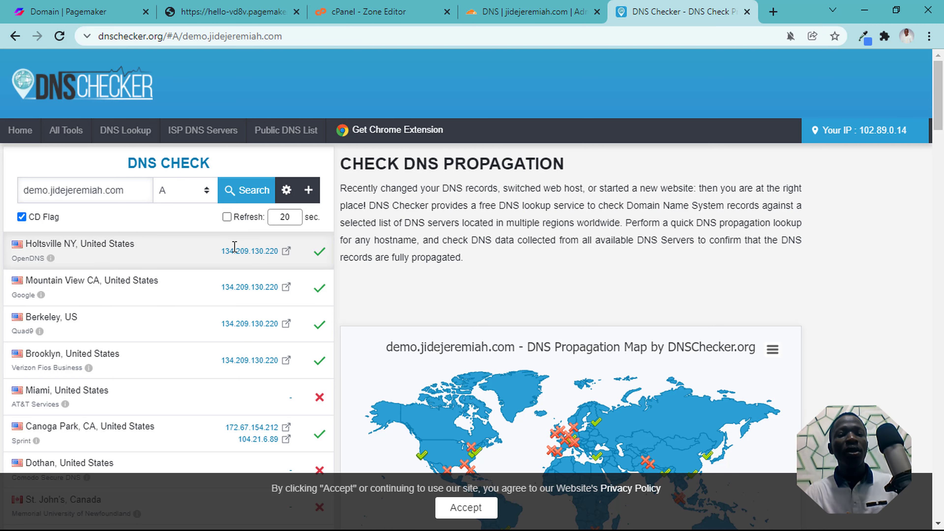
{"action": "left_click", "coordinate": [68, 11]}
{"action": "key", "text": "F5"}
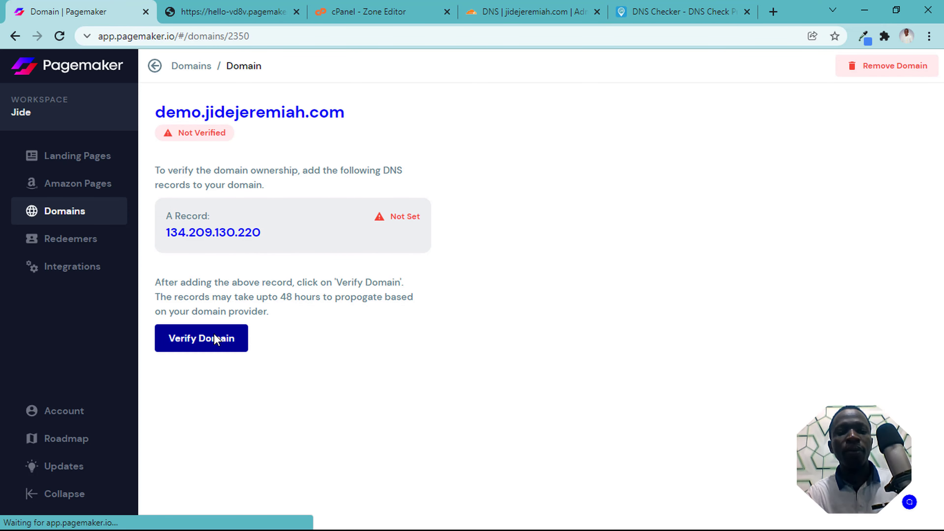
{"action": "left_click", "coordinate": [214, 336]}
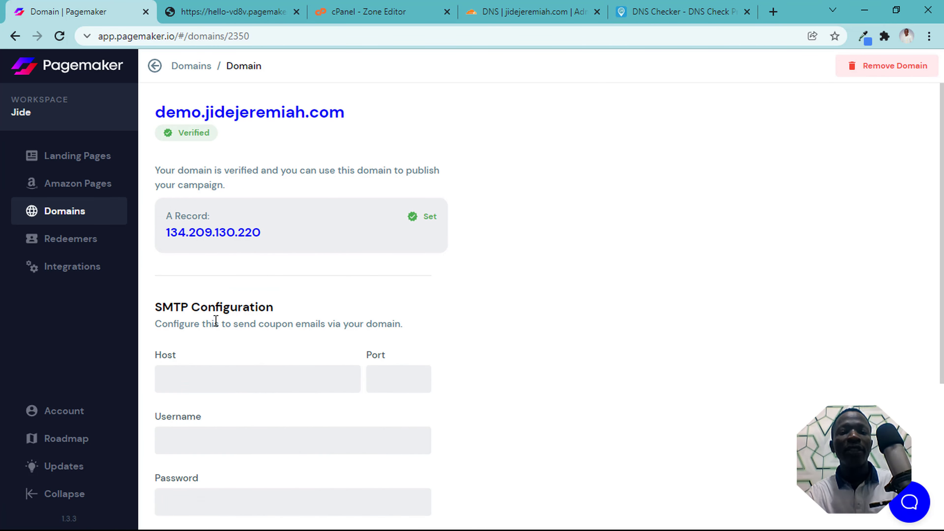
Review the domain's A record status and SMTP configuration fields in Pagemaker, and briefly check the DNS records for jidejeremiah.com in Cloudflare
{"action": "scroll", "coordinate": [293, 302], "scroll_direction": "down", "scroll_amount": 2}
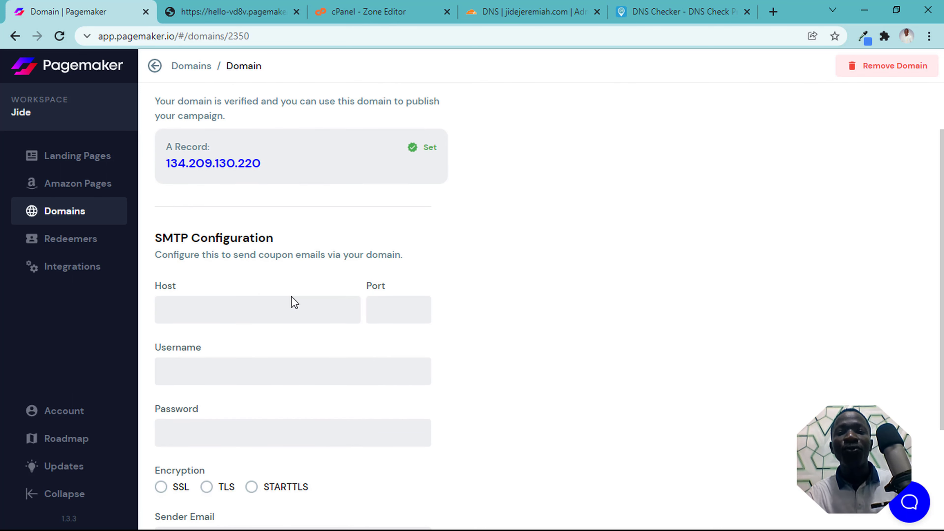
{"action": "scroll", "coordinate": [294, 302], "scroll_direction": "down", "scroll_amount": 4}
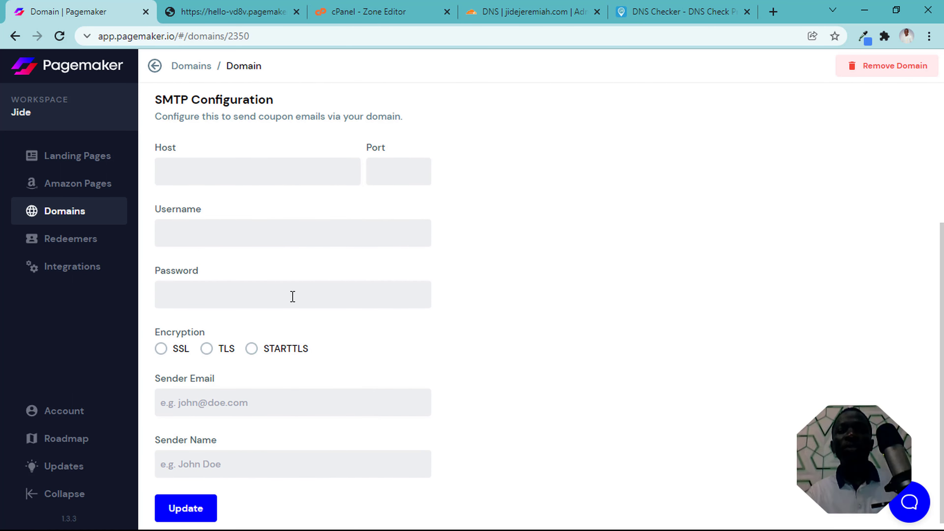
{"action": "scroll", "coordinate": [293, 296], "scroll_direction": "up", "scroll_amount": 4}
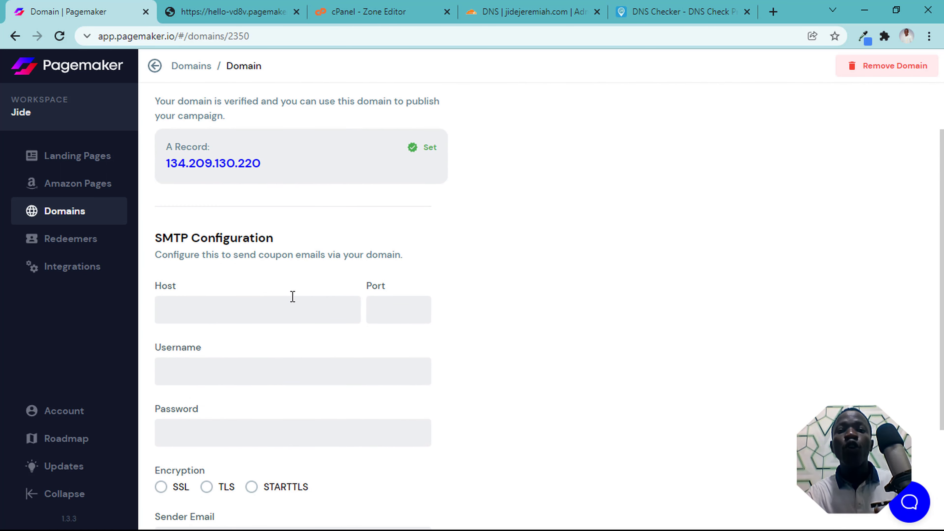
{"action": "scroll", "coordinate": [293, 297], "scroll_direction": "up", "scroll_amount": 3}
{"action": "left_click", "coordinate": [513, 11]}
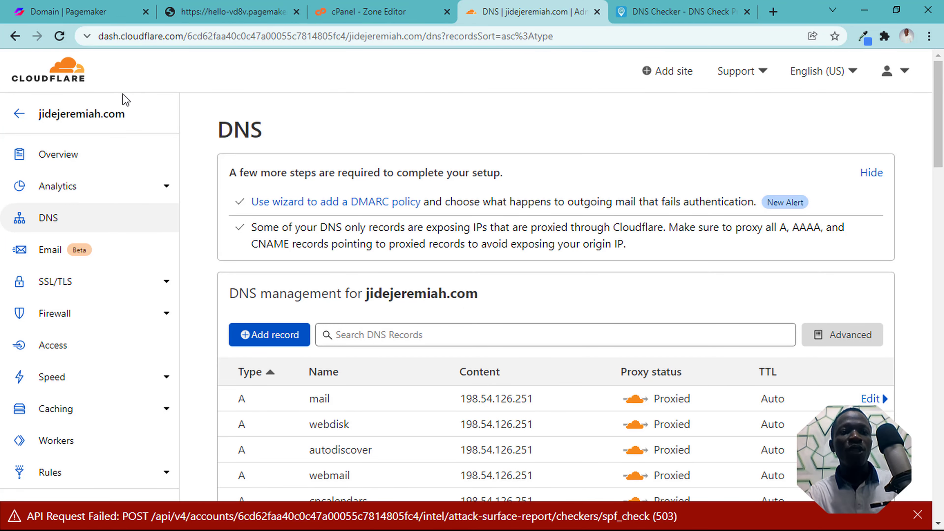
{"action": "left_click", "coordinate": [60, 12]}
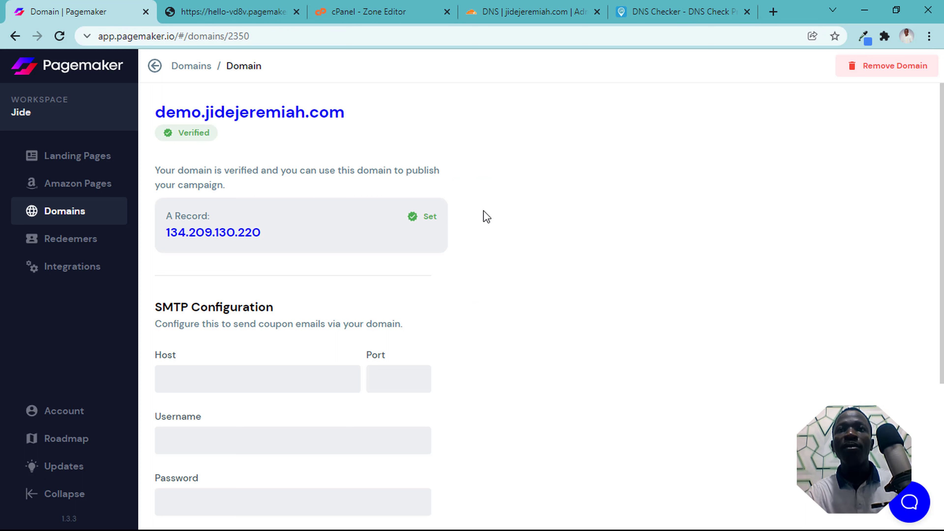